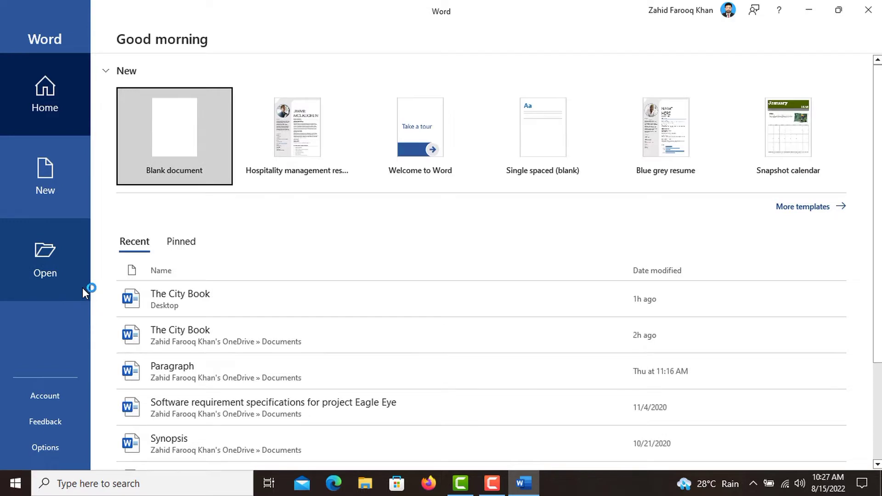
- Open Word's New page to show the blank document and template options
click(40, 170)
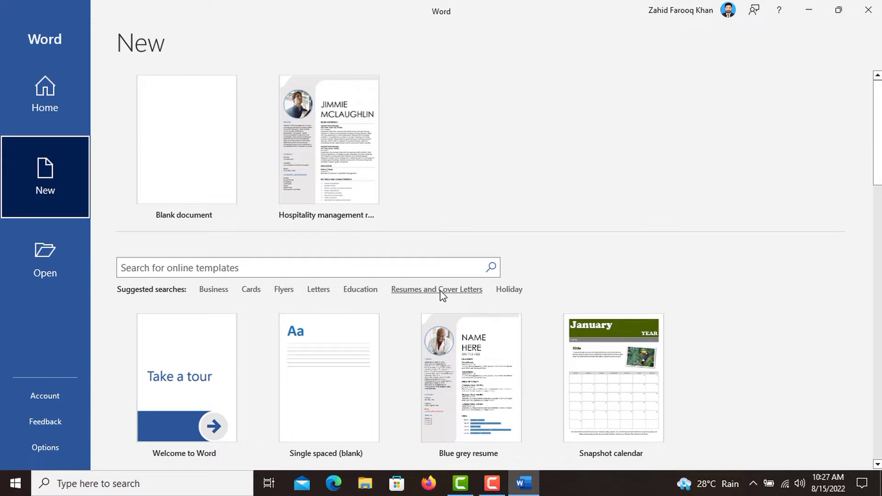
- Search the Resumes and Cover Letters templates and preview the Hospitality management resume
click(410, 293)
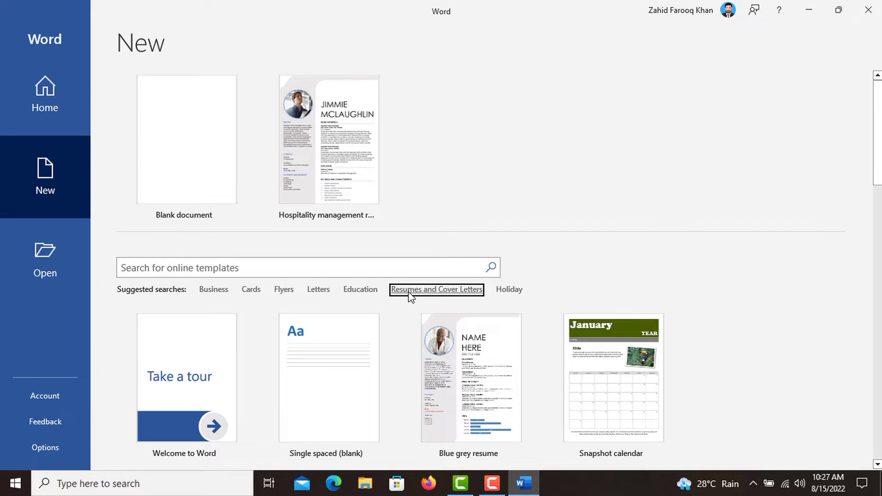
click(411, 291)
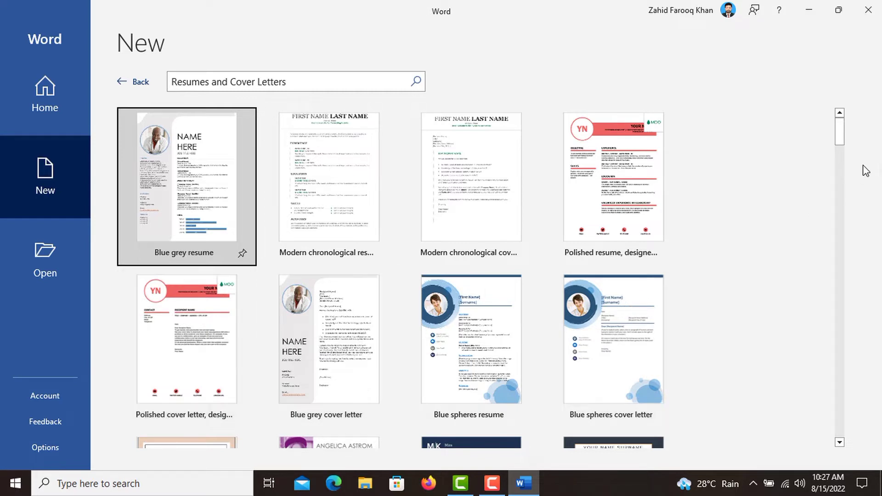
drag(839, 131, 856, 256)
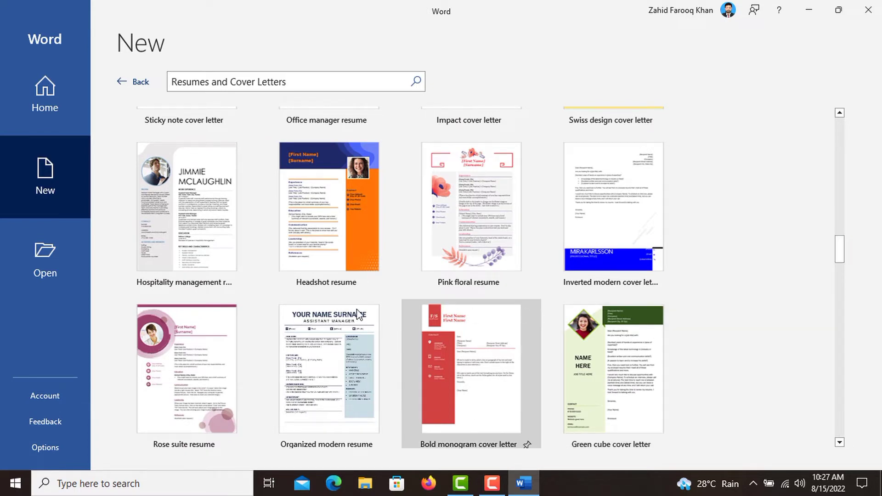
click(200, 224)
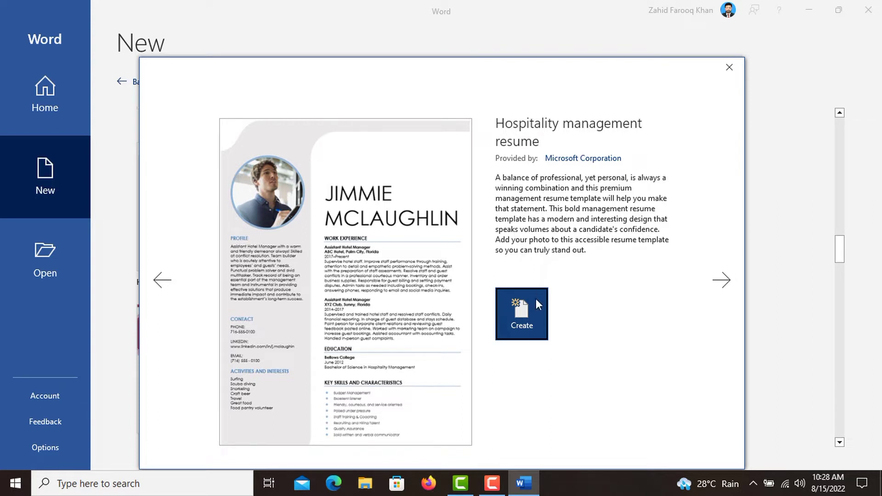
- Create a document from the Hospitality management resume template and look over its sections
click(534, 314)
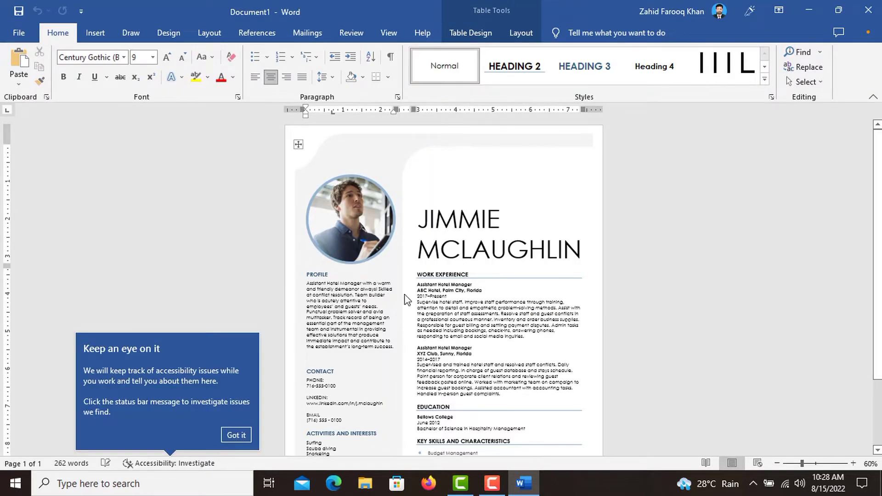
click(240, 437)
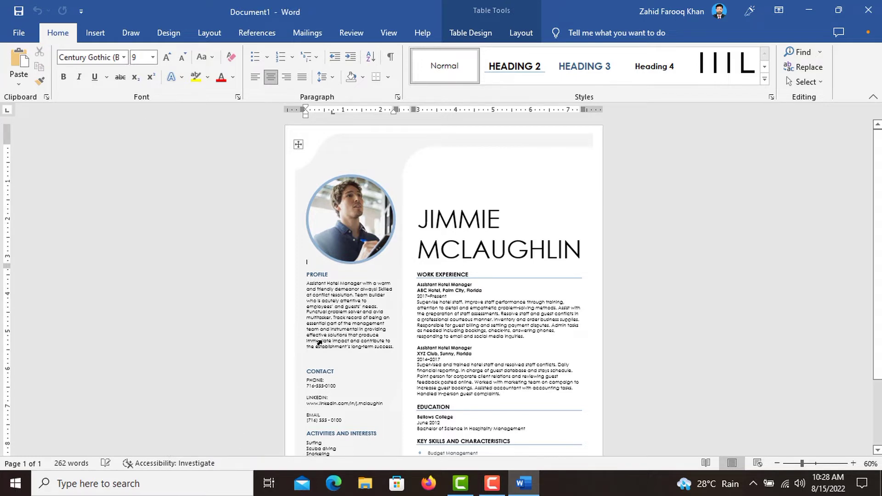
ctrl+scroll(438, 264, up, 5)
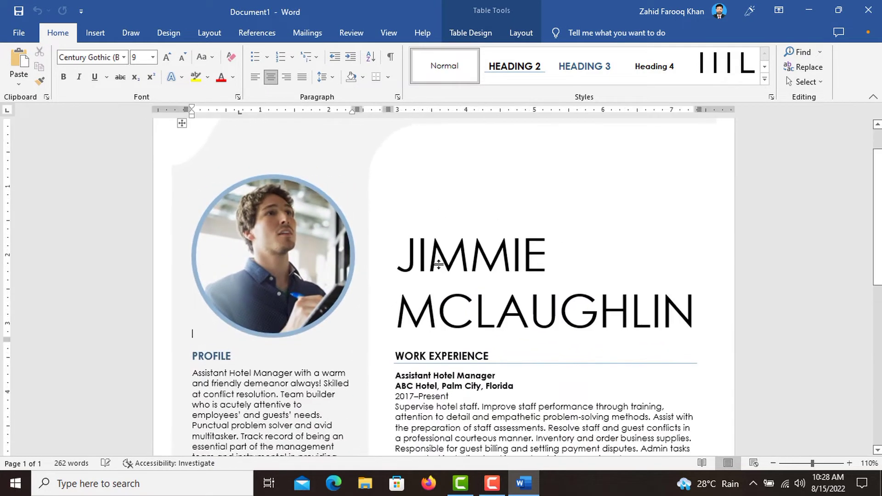
scroll(439, 265, up, 2)
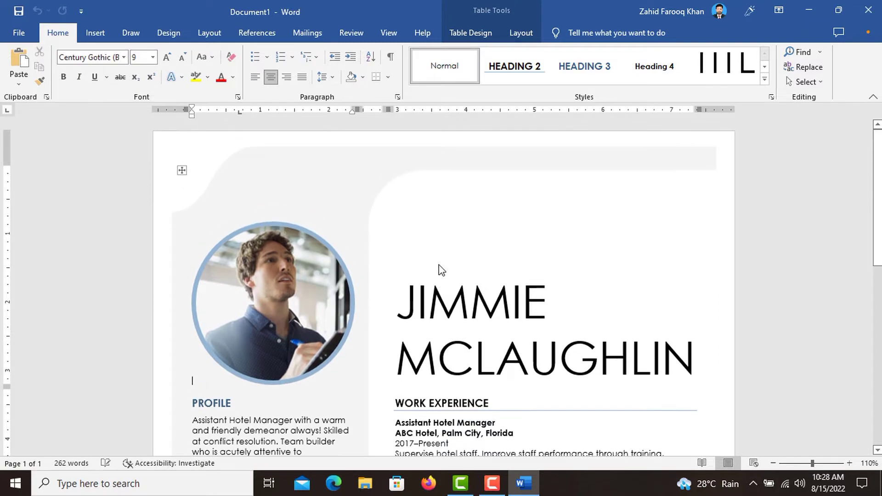
scroll(439, 266, down, 10)
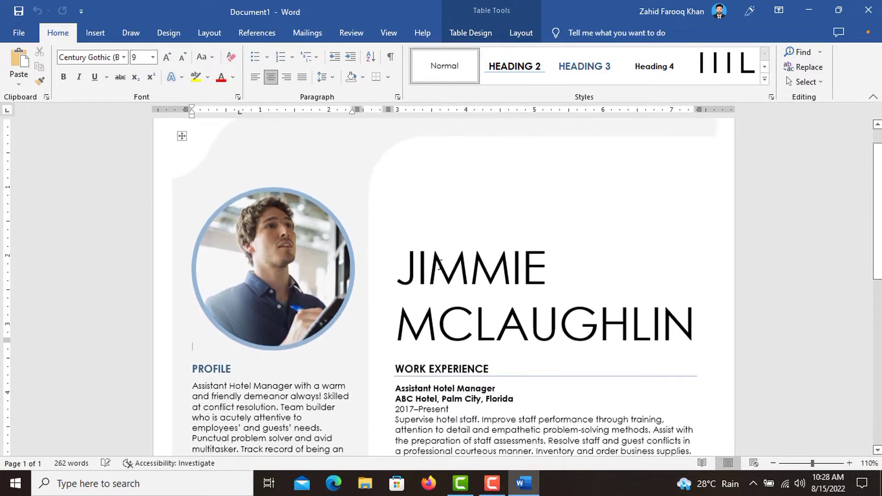
scroll(439, 265, down, 3)
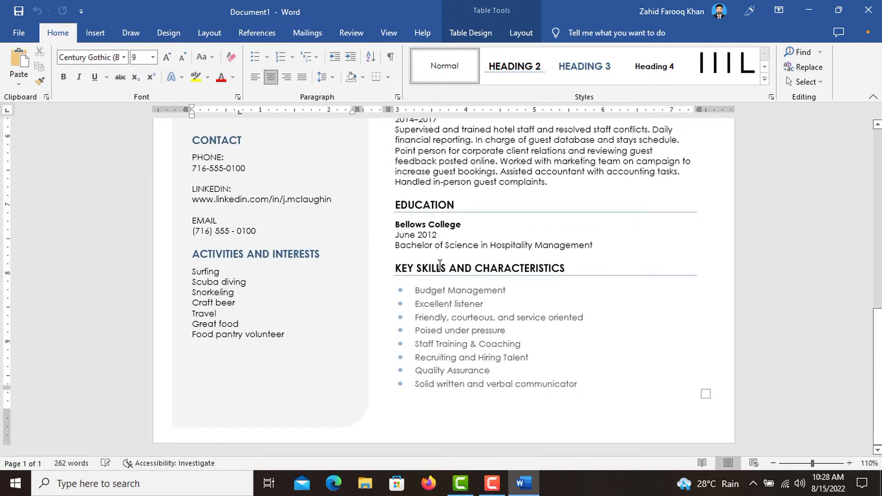
scroll(440, 265, up, 12)
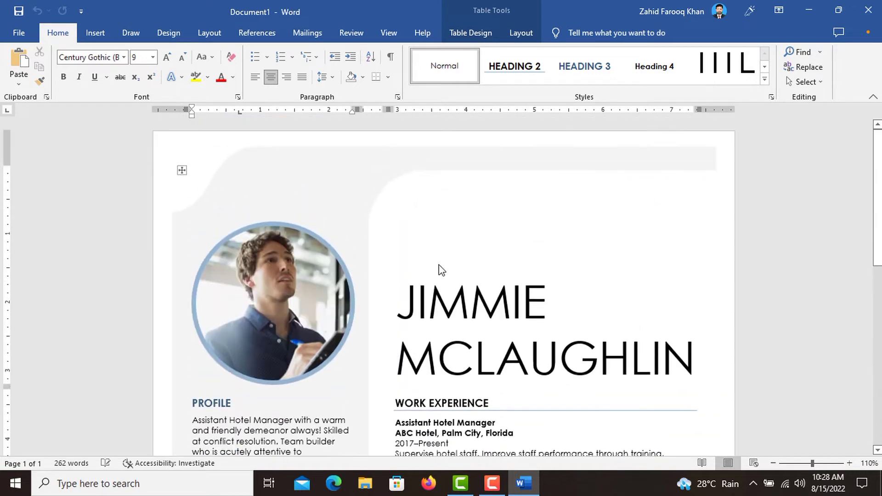
- Replace the circular photo with the Desktop portrait and stretch it to a 2.64-inch-tall oval
click(285, 310)
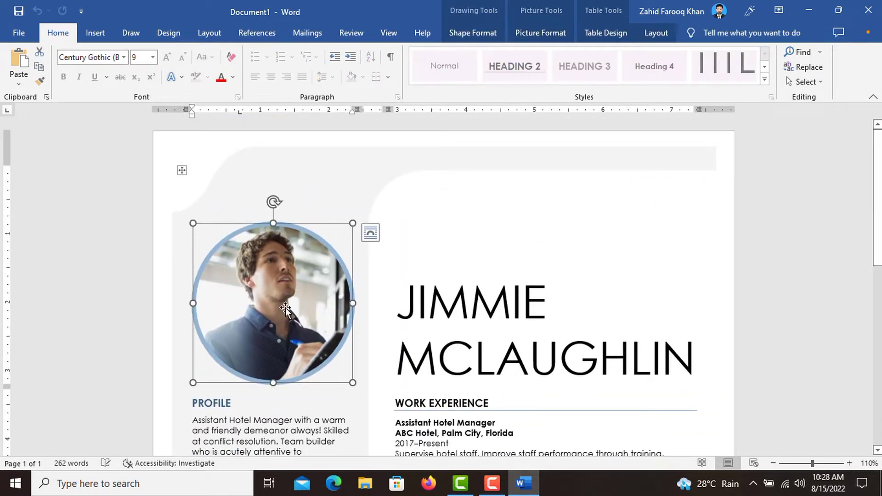
click(541, 32)
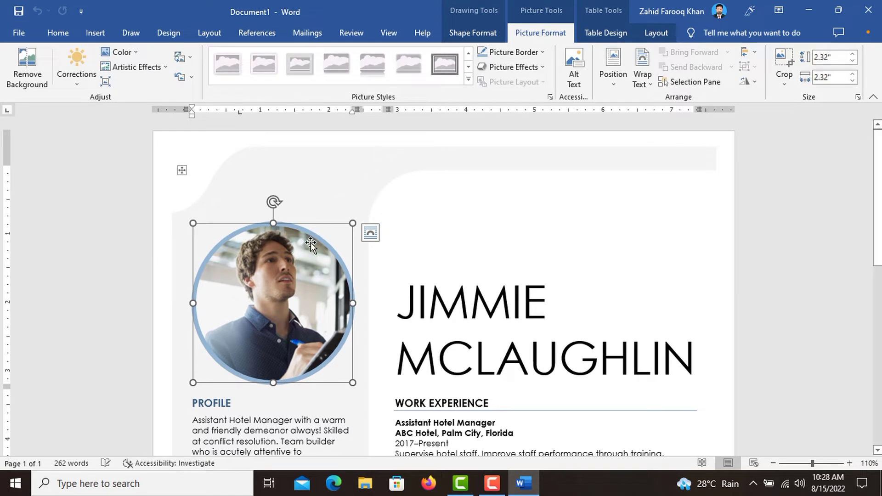
click(190, 63)
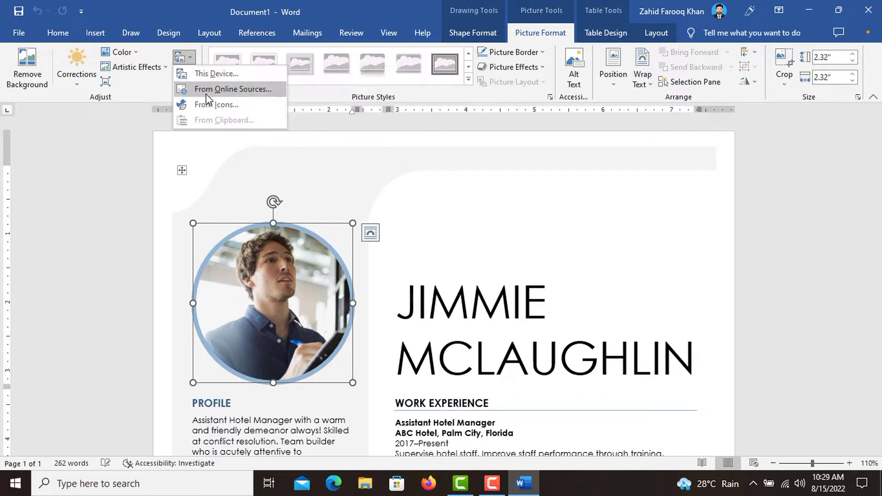
click(198, 78)
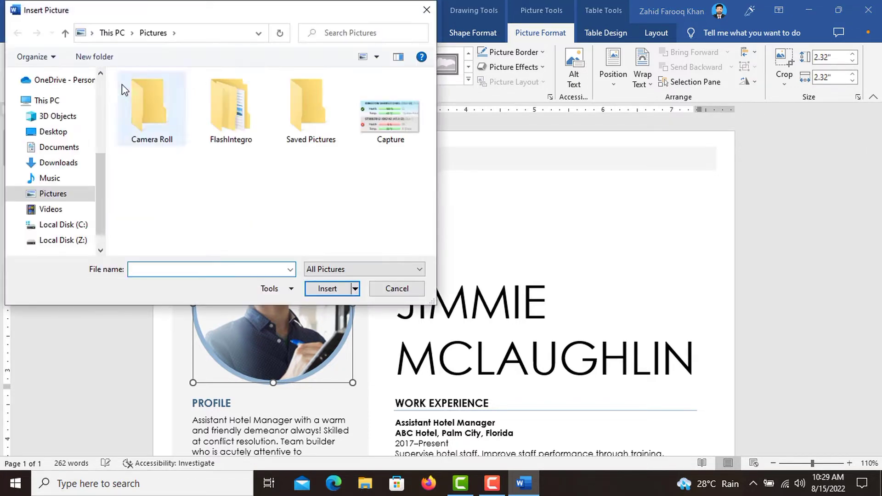
click(54, 132)
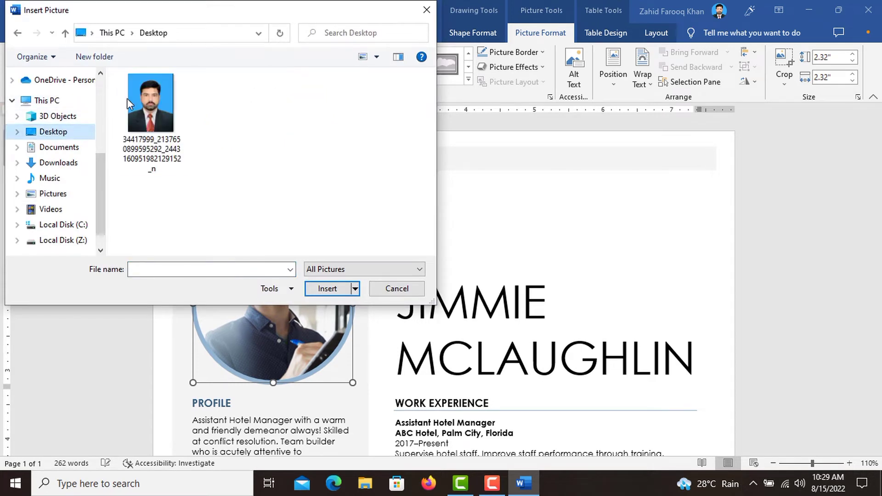
click(137, 100)
click(325, 288)
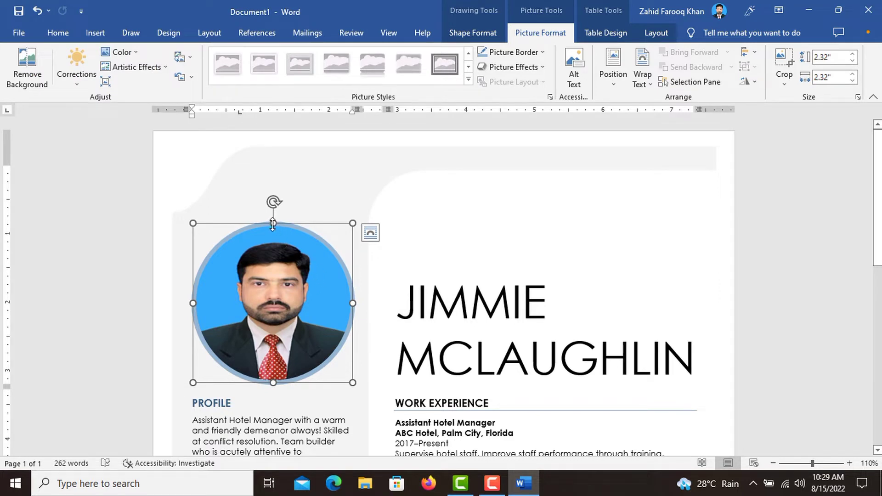
drag(273, 223, 273, 202)
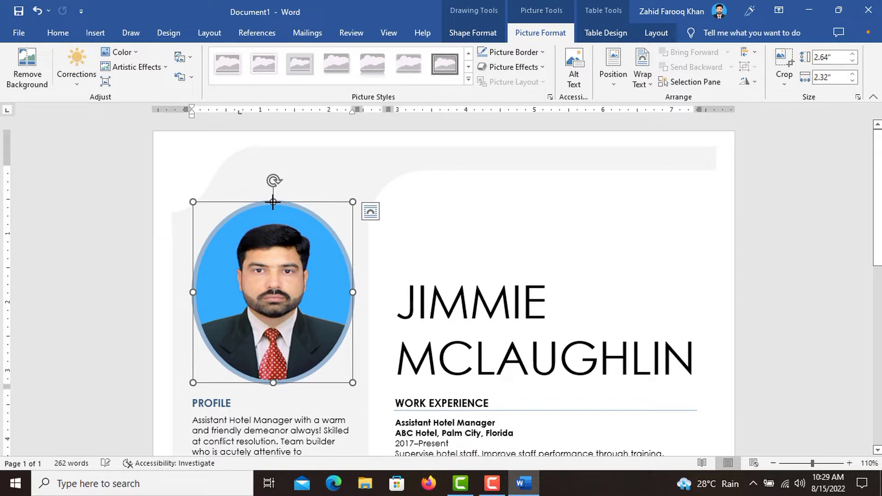
click(441, 242)
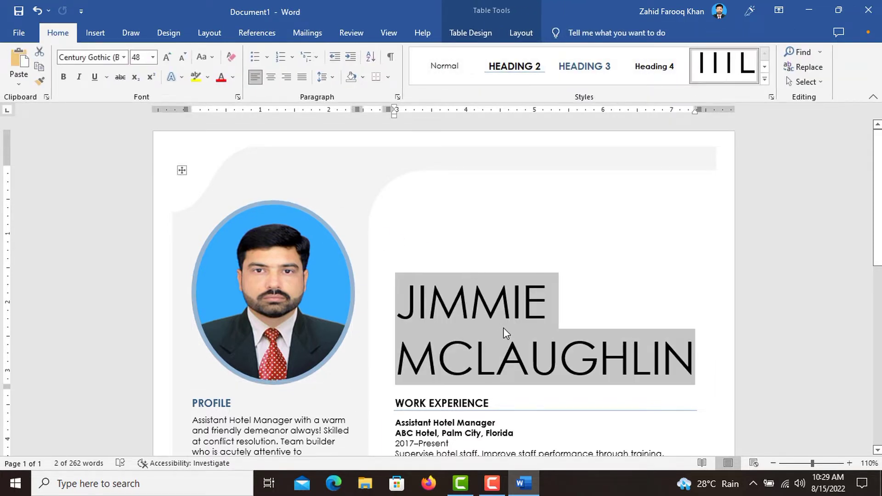
- Enter the applicant's full name via AutoComplete, select the Profile paragraph, and switch to Firefox
text(ZAHID)
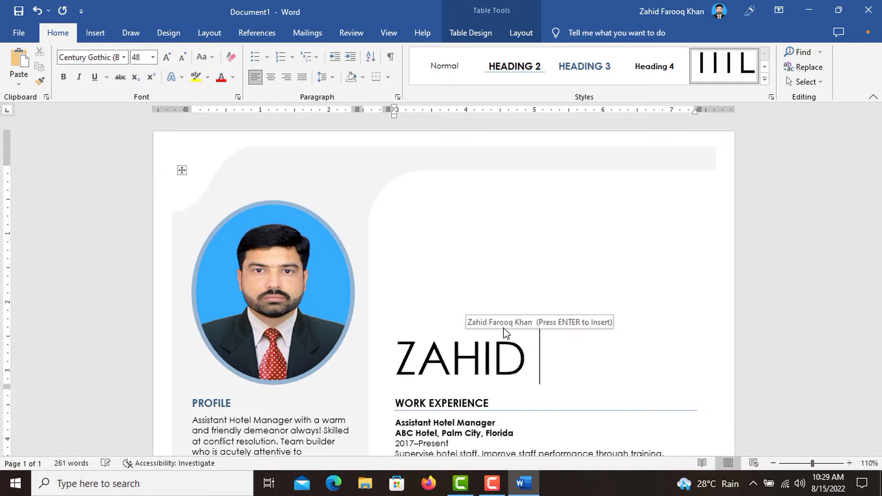
key(Return)
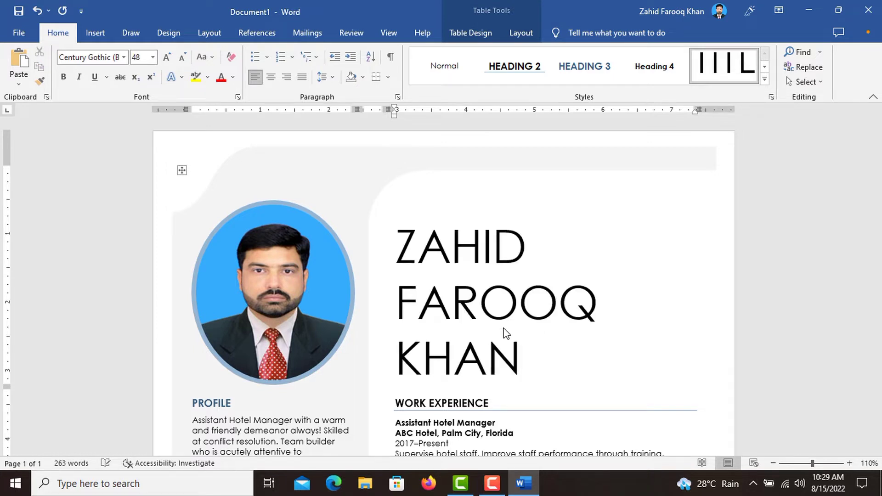
scroll(581, 364, down, 3)
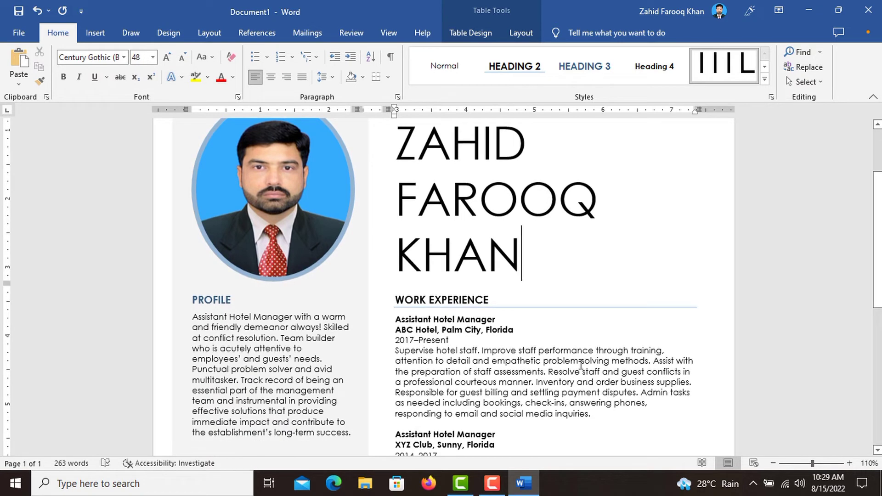
scroll(582, 364, down, 1)
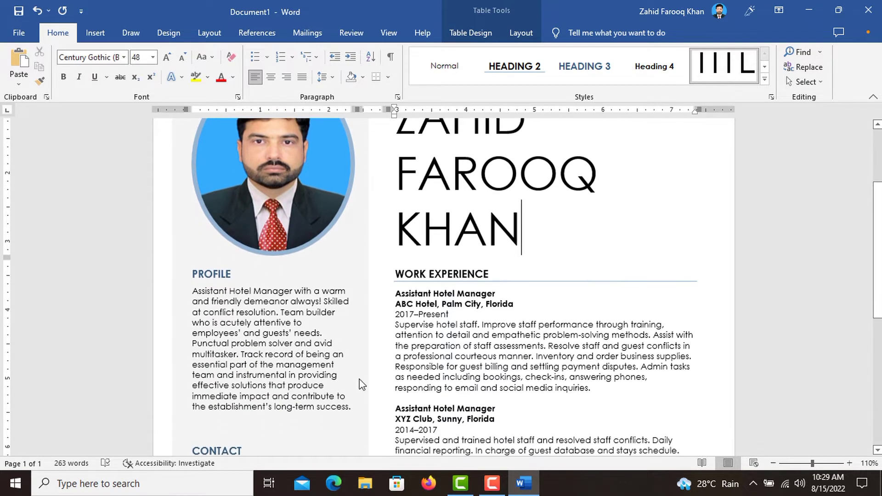
triple_click(197, 292)
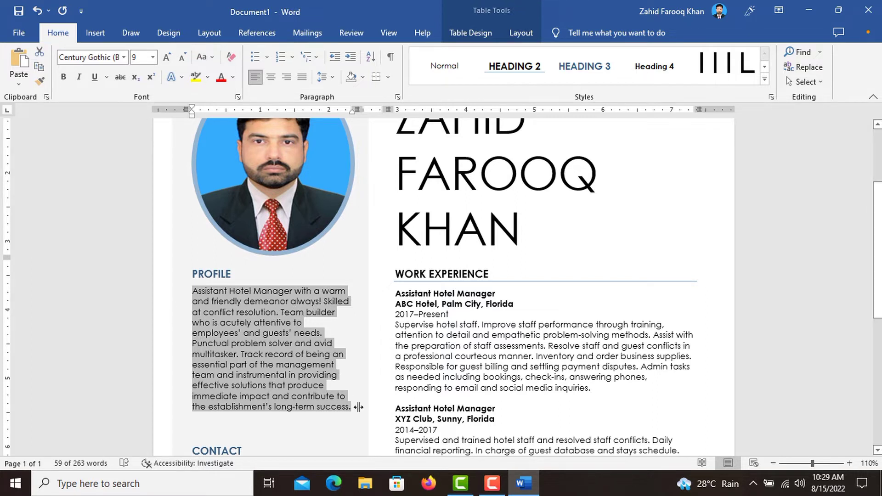
click(428, 484)
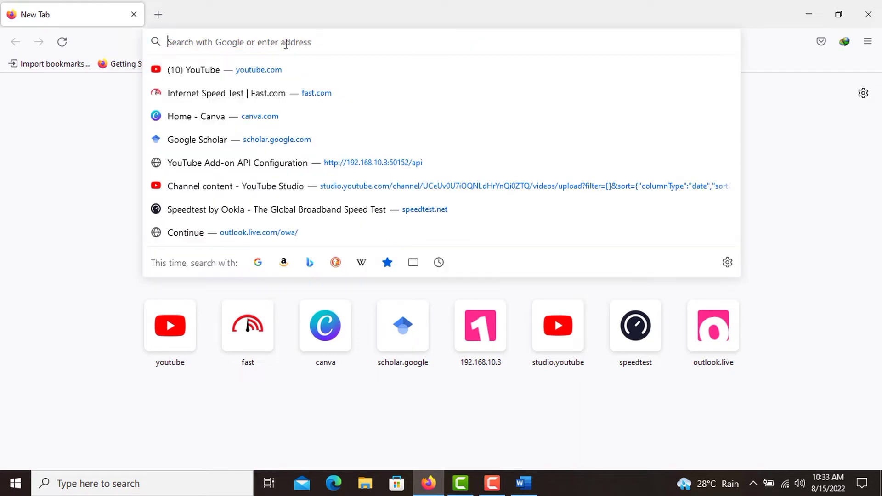
- Search Google for 'resume summary for software developer fresher'
text(res)
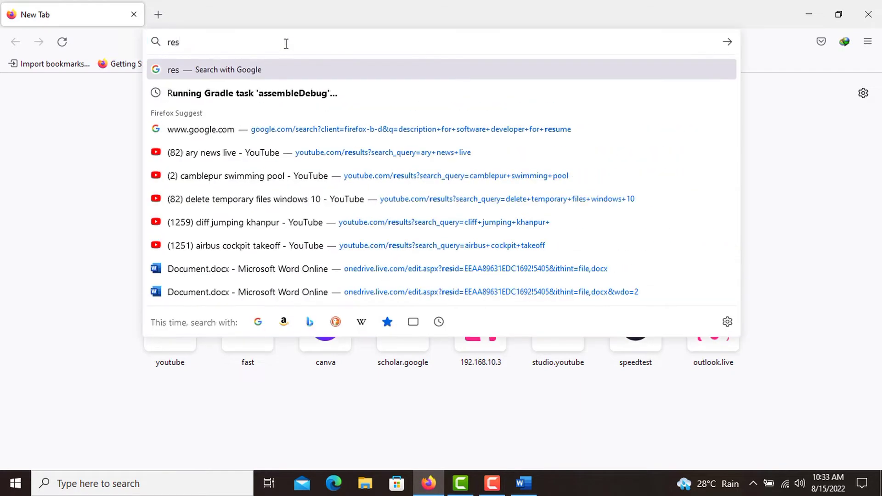
text(ume summary)
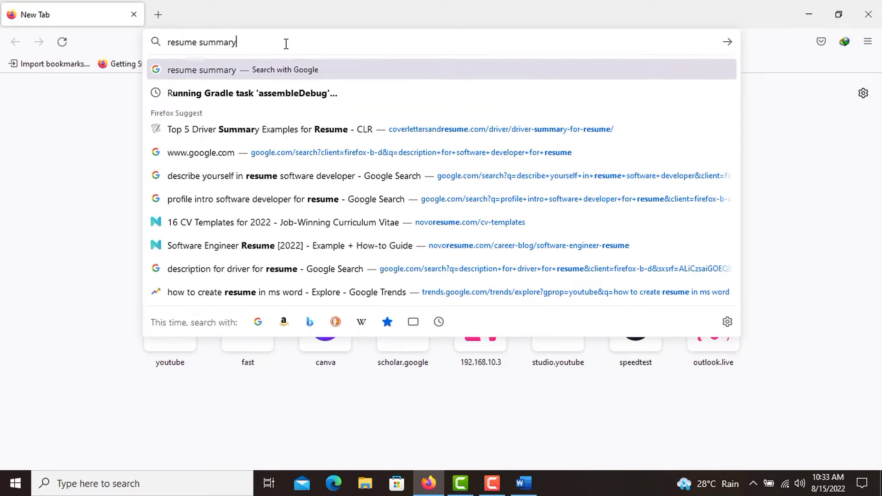
text( for so)
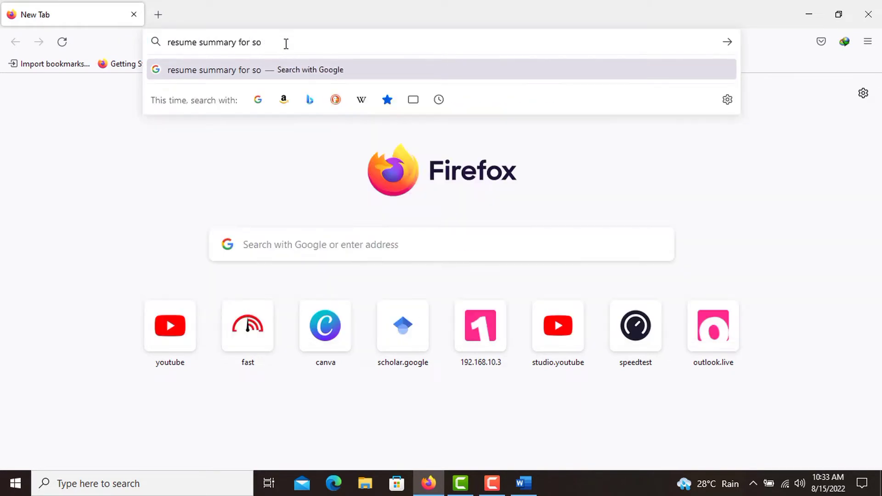
text(ft)
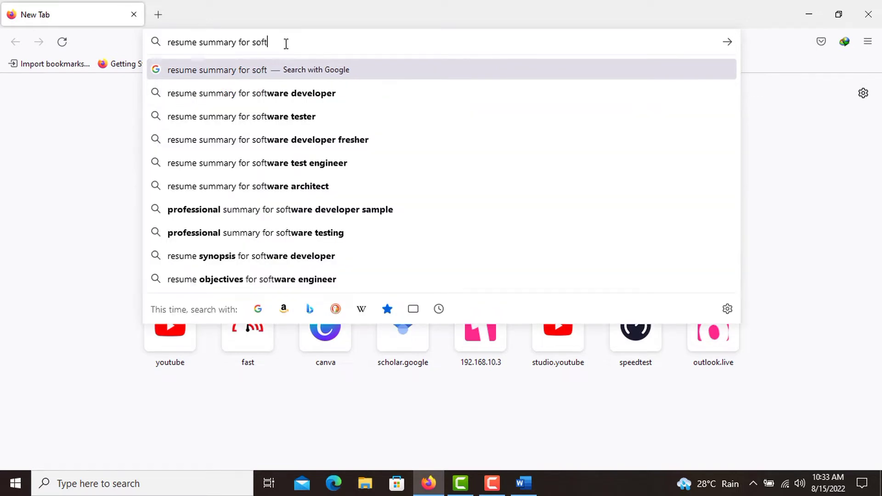
key(Down)
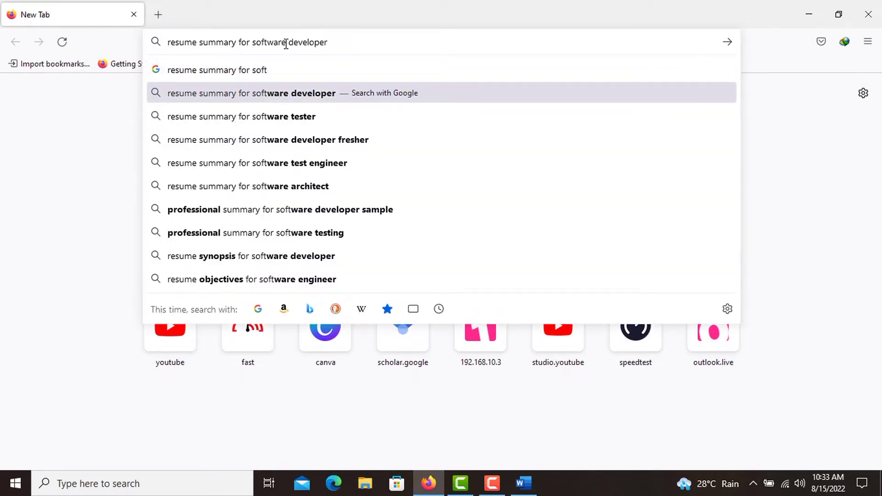
key(Down)
key(Down)
key(Return)
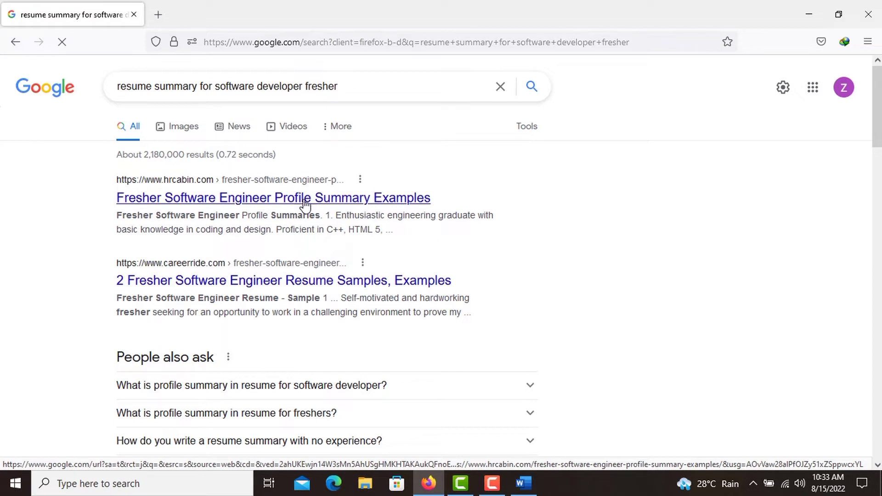
- Check the hrcabin result, then open Naukri.com's 'Profile Summary For Freshers' article instead
click(216, 202)
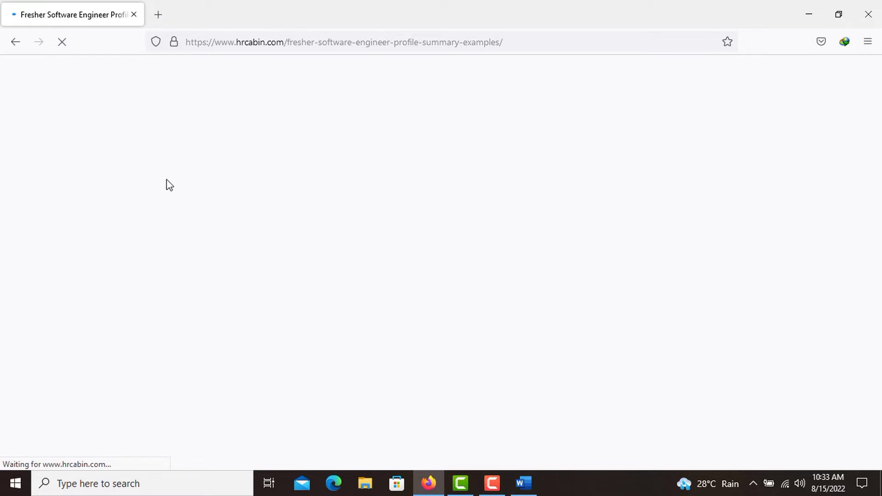
click(14, 44)
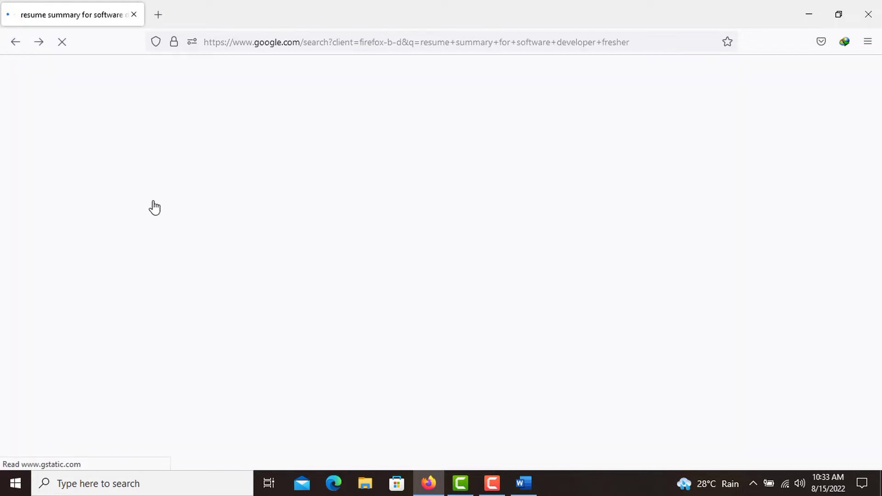
scroll(239, 255, down, 6)
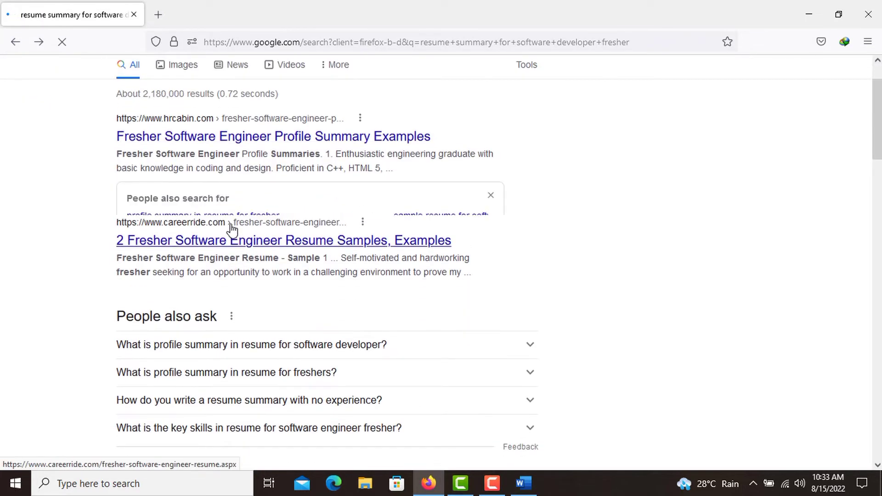
scroll(230, 229, down, 1)
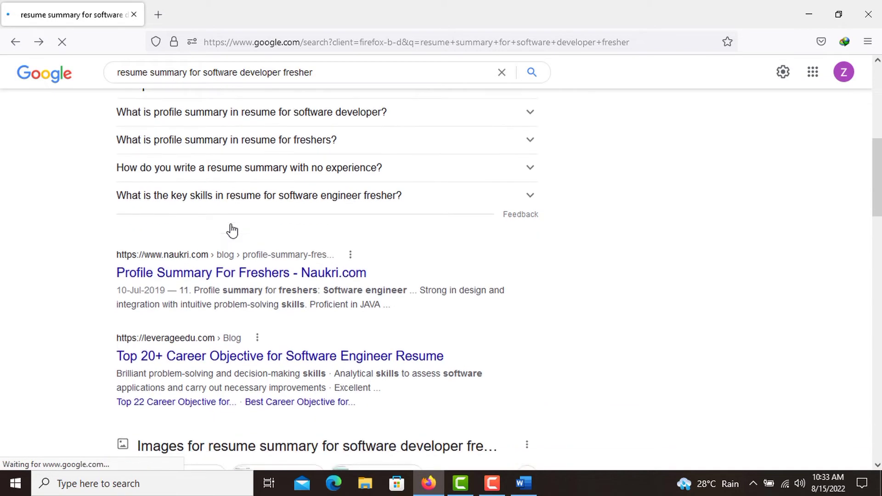
click(252, 275)
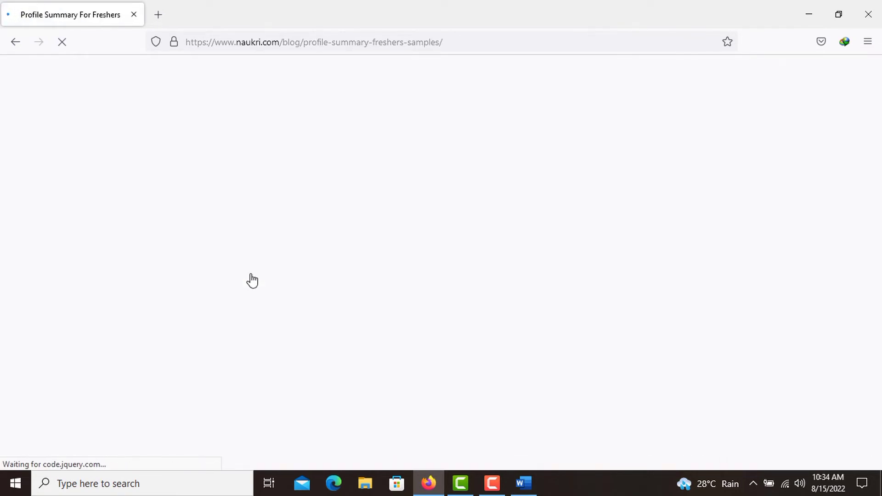
- Copy Naukri's 'Software engineer' fresher profile summary and return to the Word resume
scroll(253, 278, down, 5)
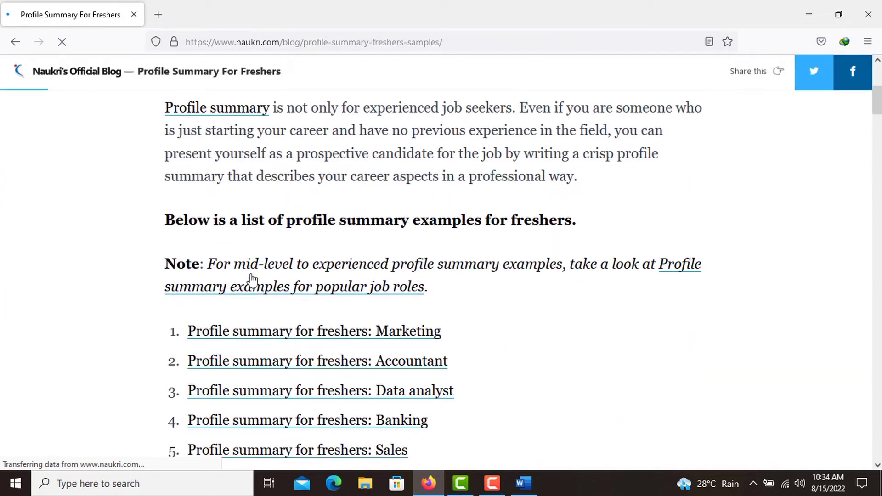
scroll(252, 278, down, 3)
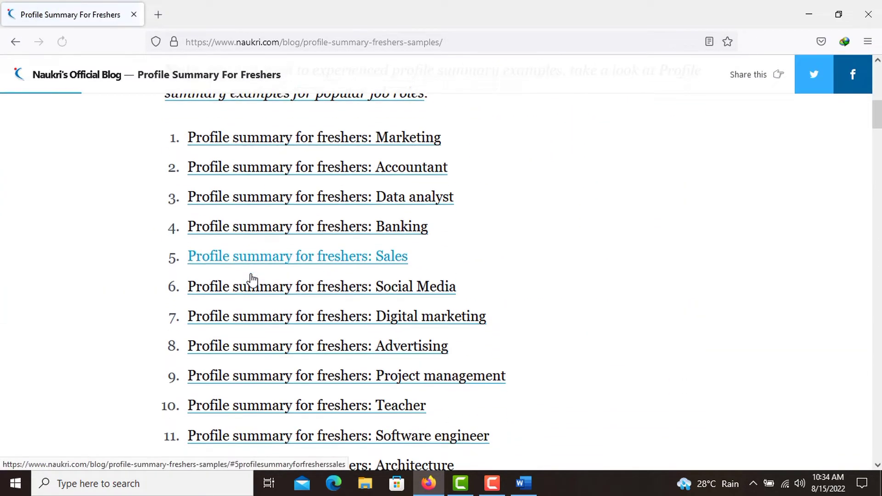
click(306, 325)
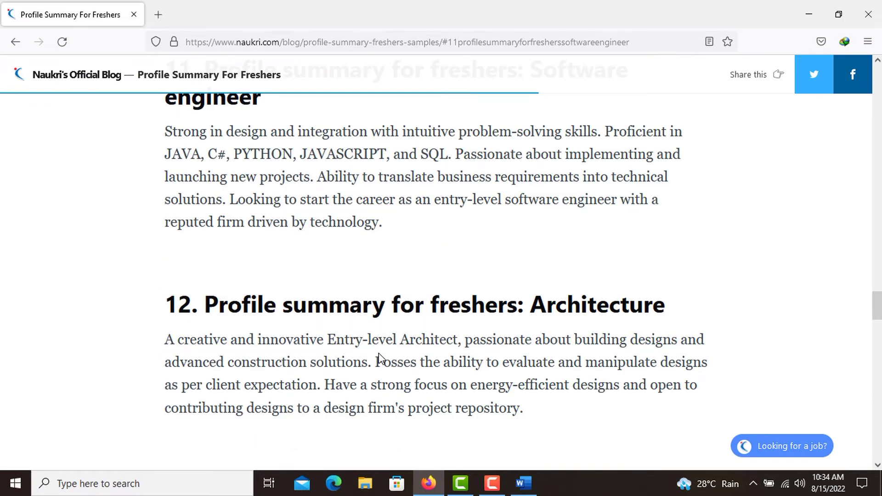
scroll(379, 358, up, 2)
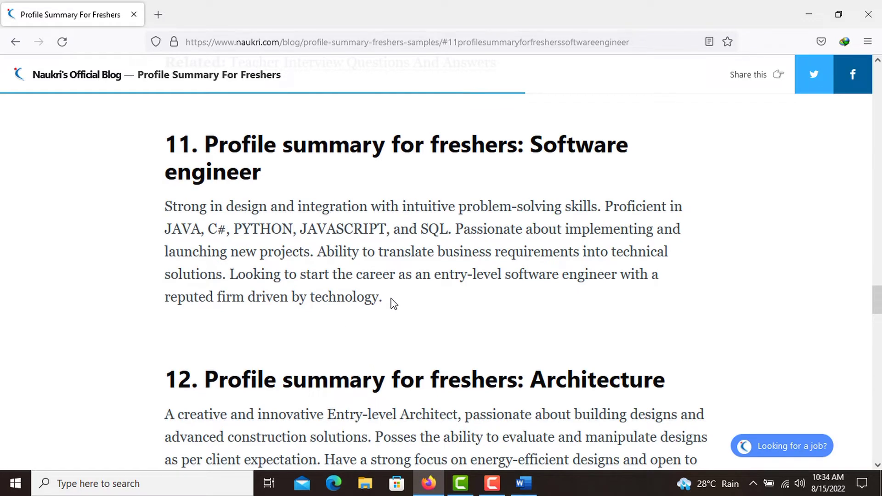
drag(392, 303, 149, 212)
key(ctrl+c)
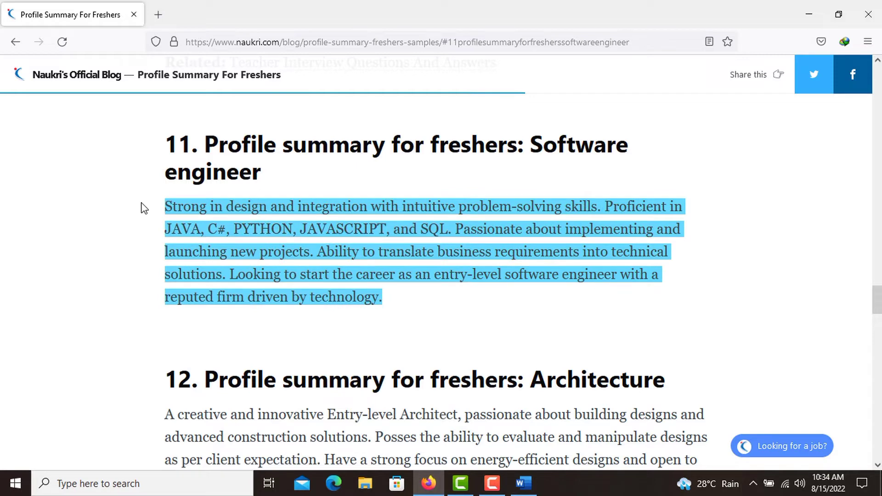
click(523, 483)
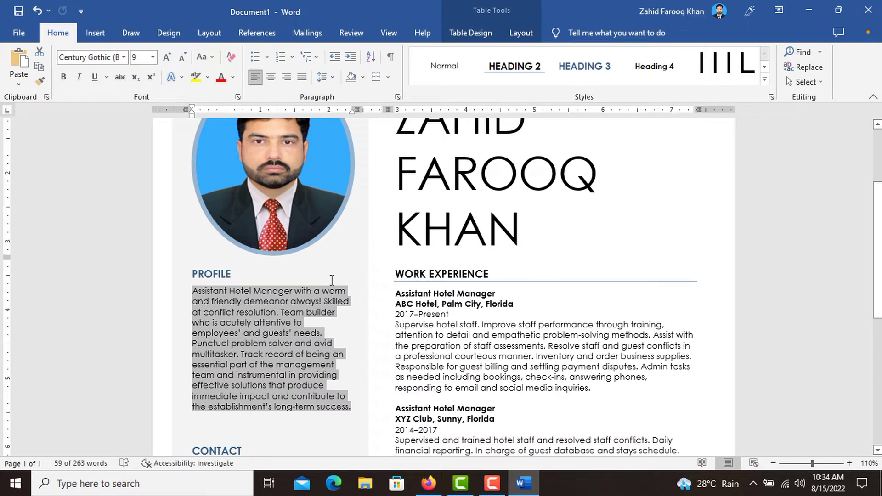
- Paste the software engineer summary into Profile and replace its language list with 'ASP.Net'
key(ctrl+v)
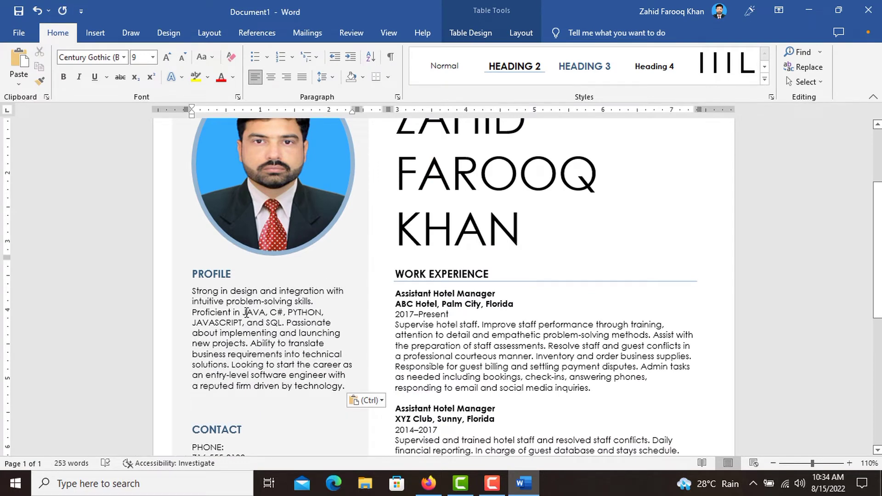
drag(244, 312, 279, 323)
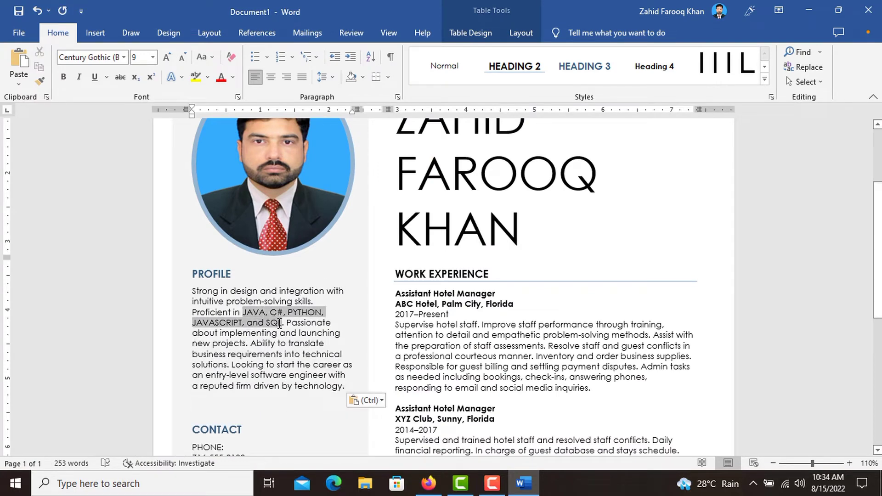
key(Delete)
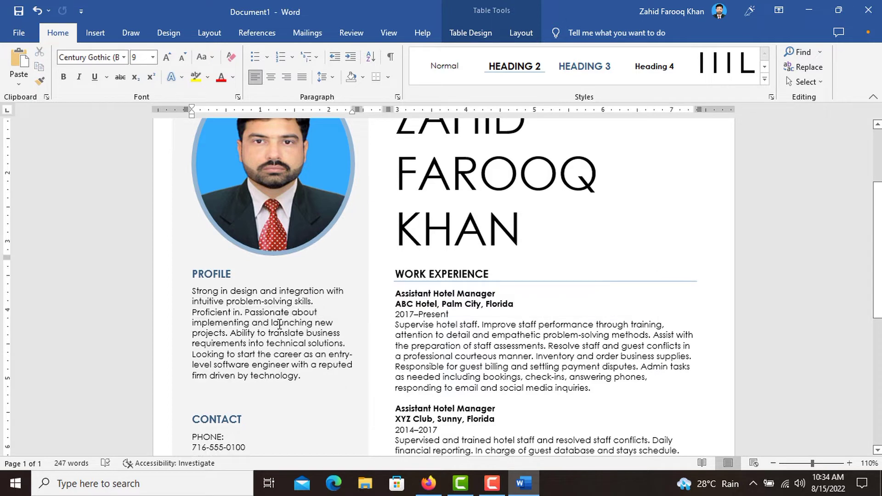
text(ASP)
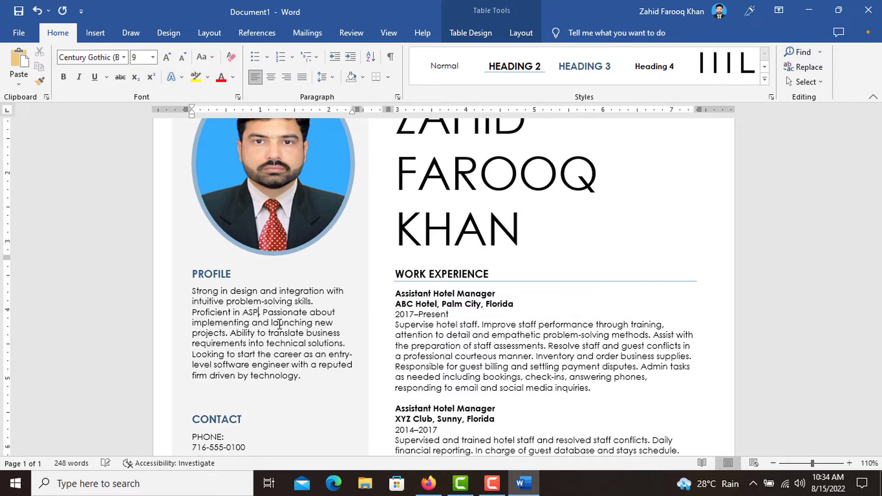
text(.Net)
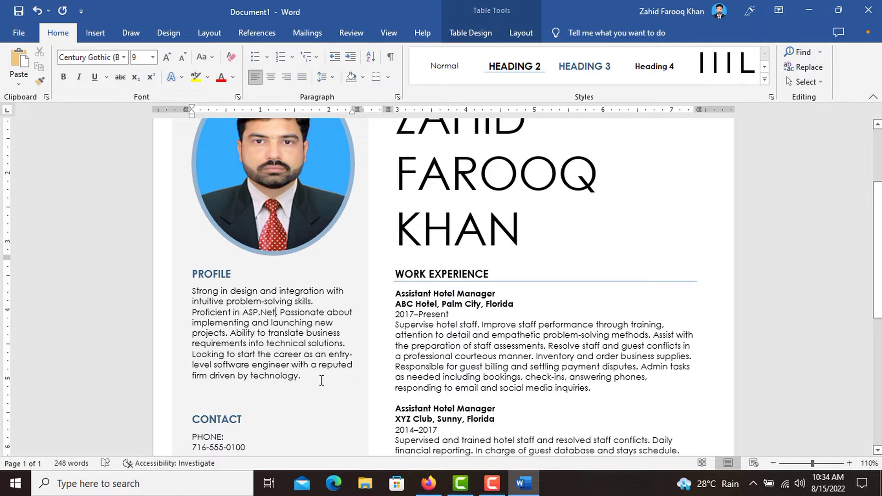
scroll(322, 381, down, 1)
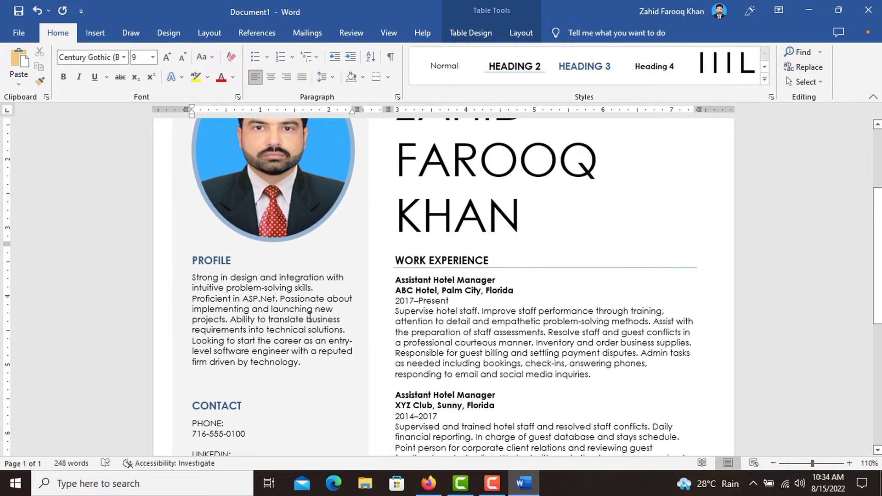
scroll(309, 317, down, 4)
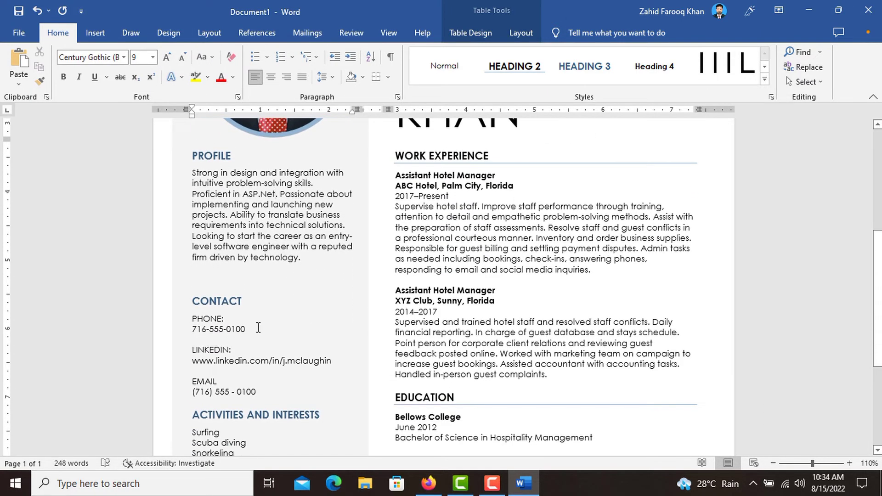
- Replace the contact phone number and EMAIL placeholder with the applicant's own details
drag(258, 328, 191, 329)
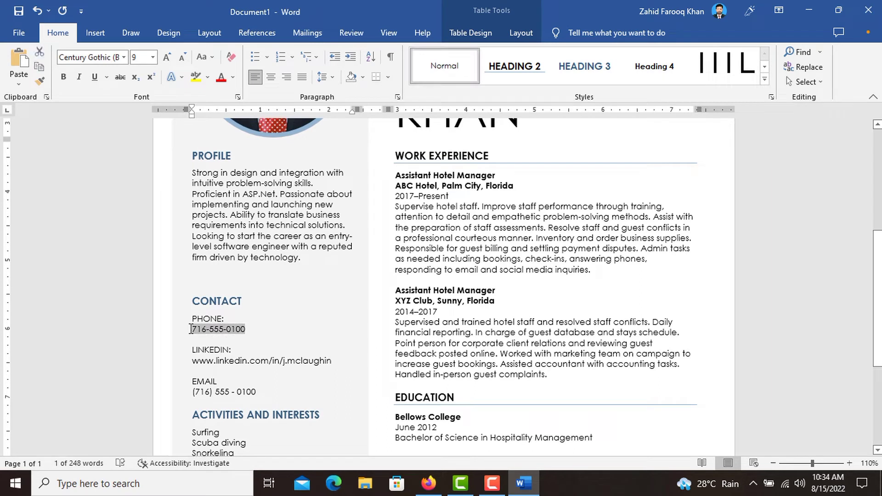
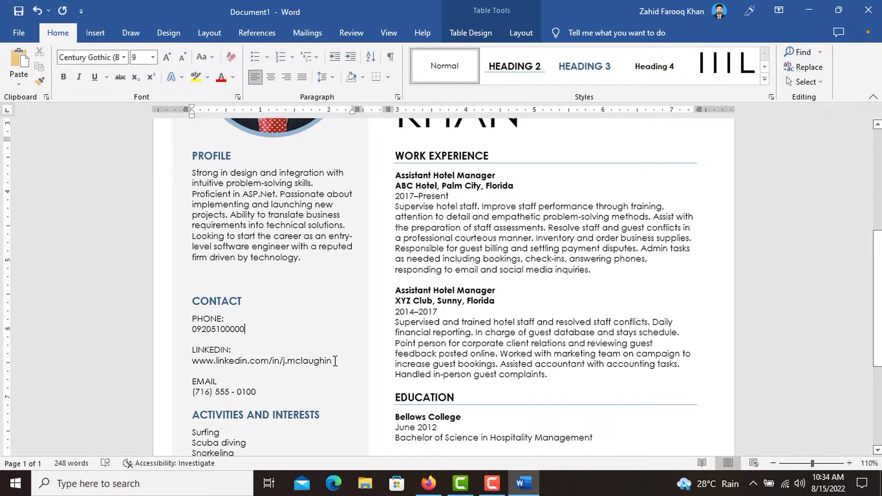
triple_click(335, 362)
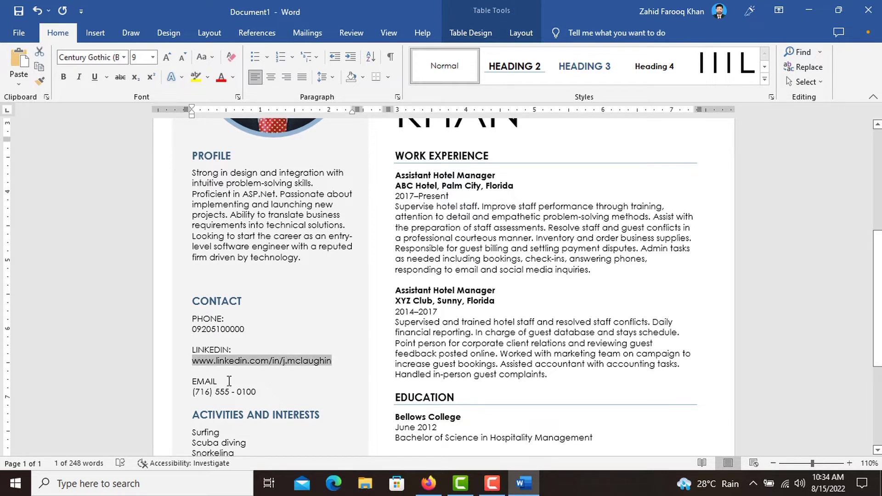
drag(257, 390, 202, 396)
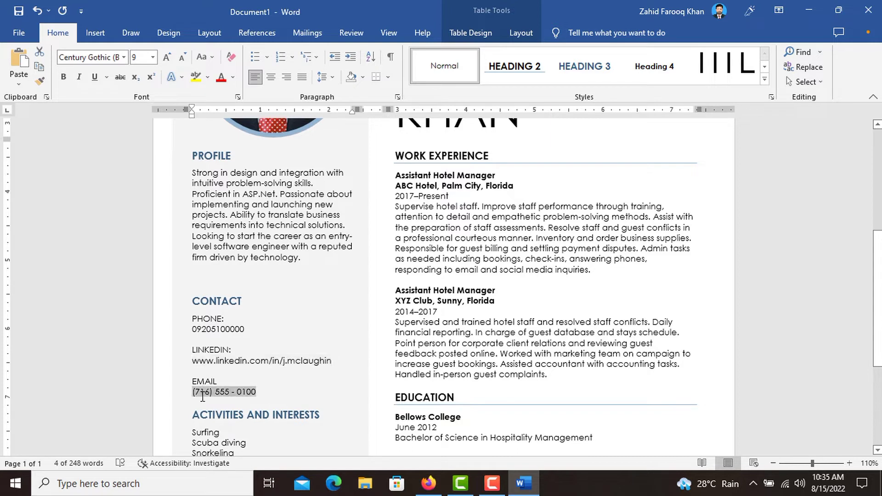
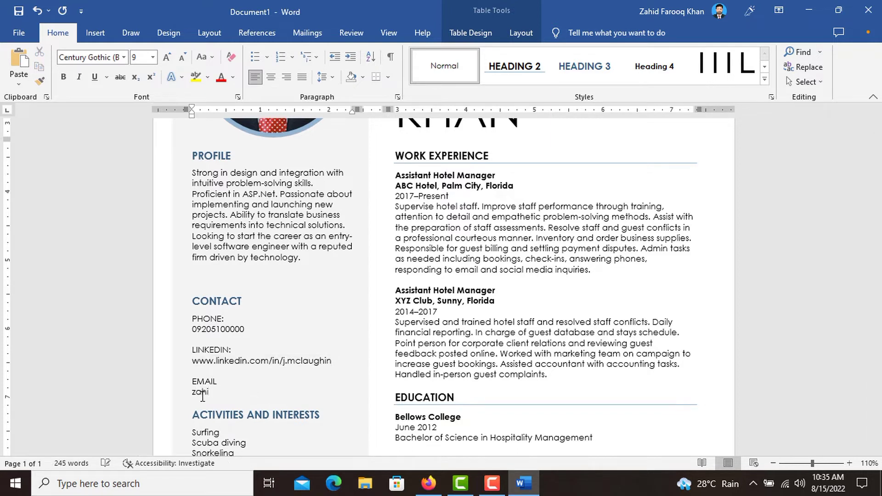
- List activities as Swimming, Snorkling, Hiking, Horse riding, Cycling and Gardening
scroll(210, 359, down, 3)
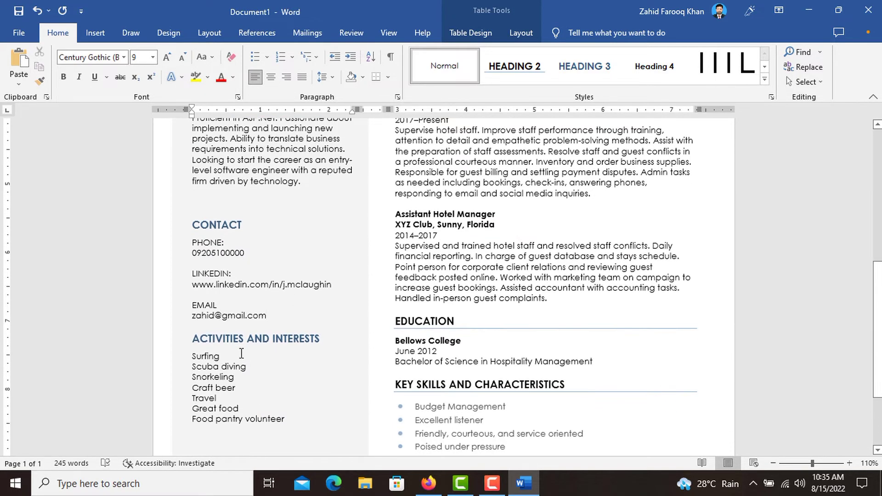
drag(238, 355, 286, 420)
scroll(225, 306, down, 2)
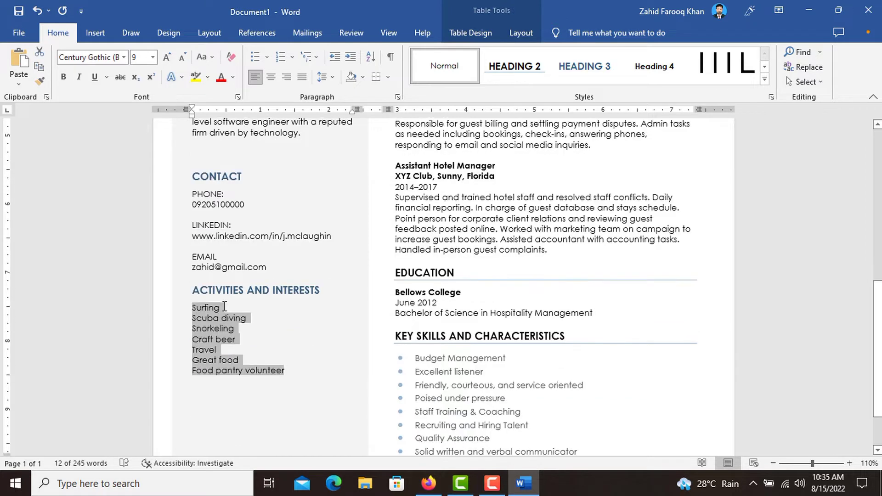
key(Delete)
text(Swim)
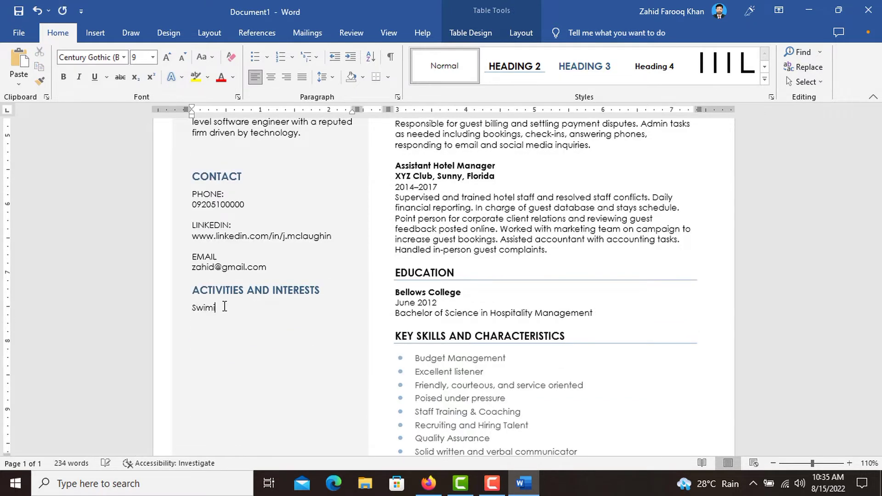
text(ming)
key(Return)
text(Snorkling)
key(Return)
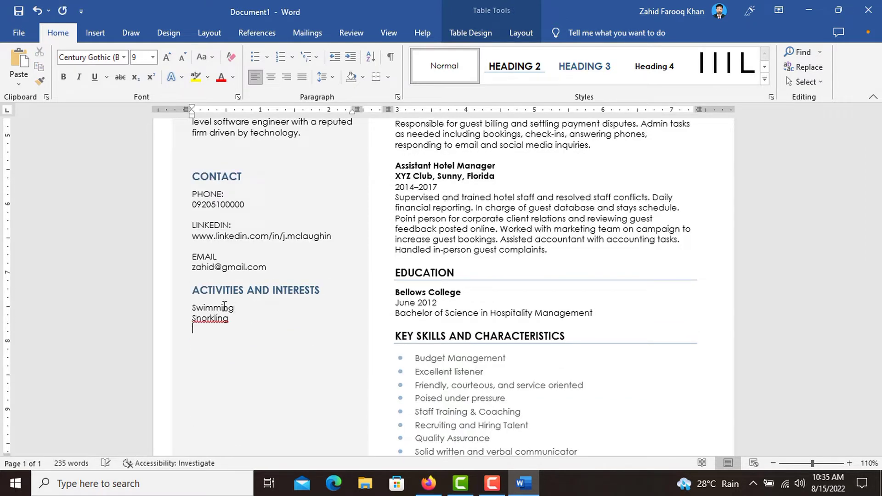
text(Hiking)
key(Return)
text(Horse riding)
key(Return)
text(Cycling)
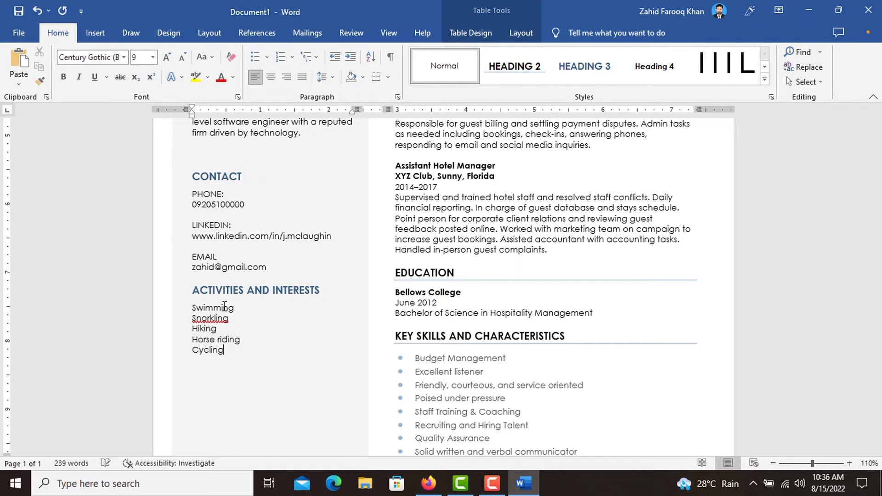
key(Return)
text(Gardening)
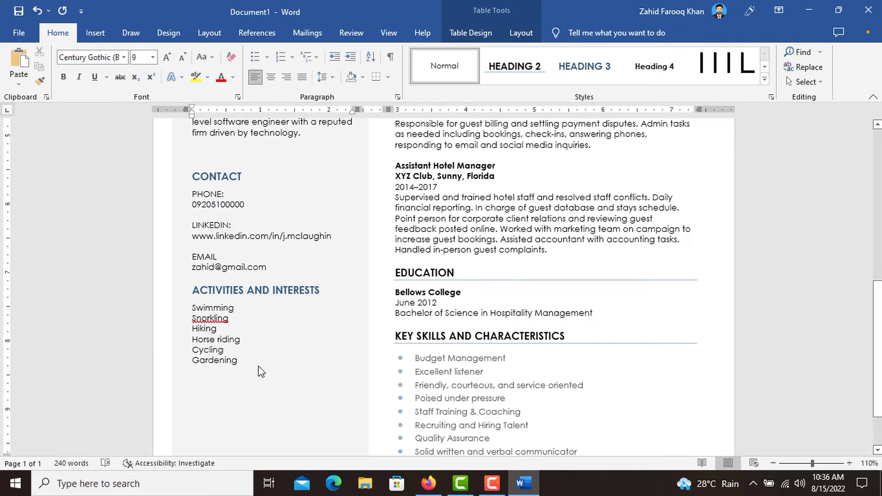
scroll(418, 299, up, 5)
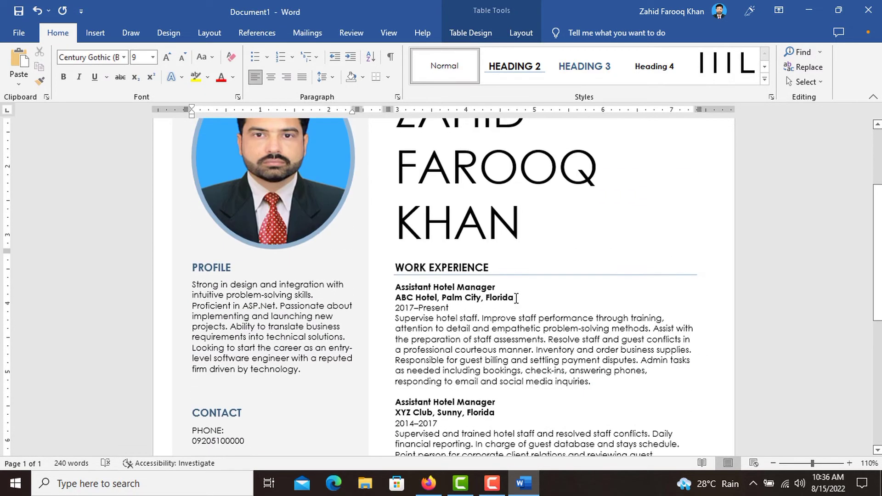
- Delete the ABC Hotel line and retitle the first job 'Junior Developer'
drag(517, 298, 396, 298)
key(BackSpace)
key(BackSpace)
key(shift+Home)
text(Junior De)
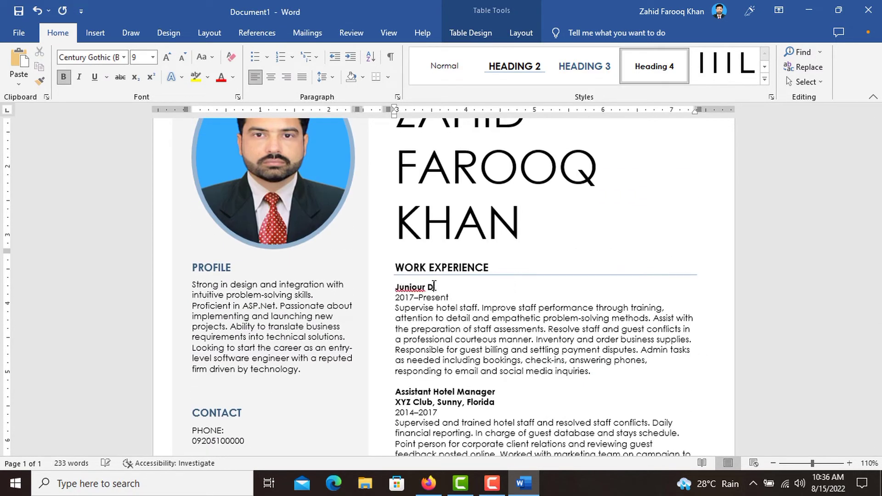
text(veloper)
- Rewrite the first job's description: serving at Microtech Co in Islamabad, translating business requirements
triple_click(556, 362)
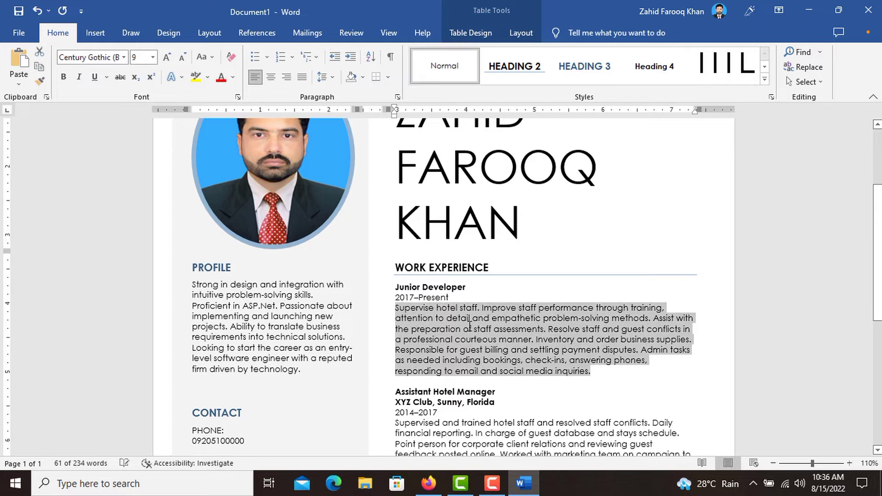
text(As a Junior developer I was t)
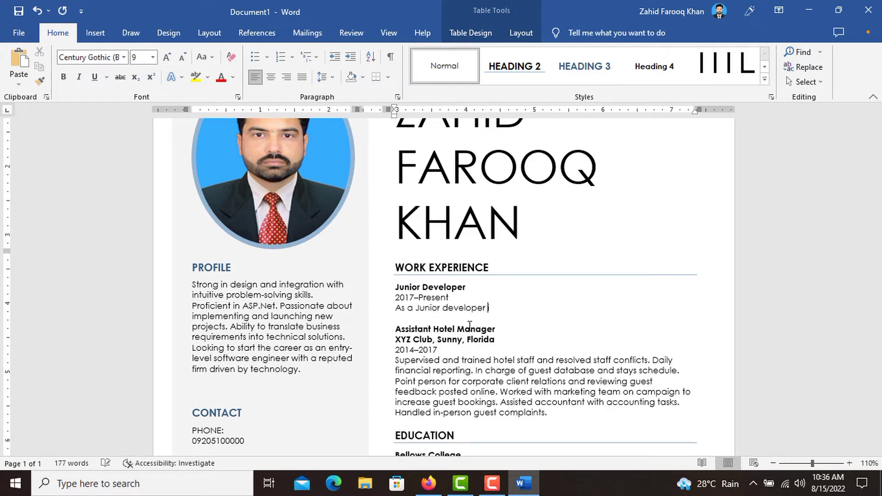
key(BackSpace)
key(BackSpace)
key(BackSpace)
key(BackSpace)
key(BackSpace)
key(BackSpace)
key(BackSpace)
text(served in Microtech)
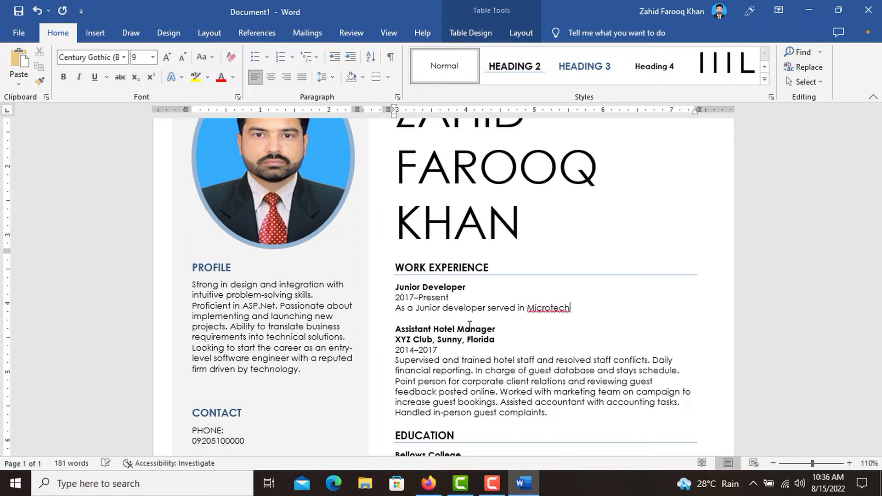
text( cCo in Islamabad Pakist)
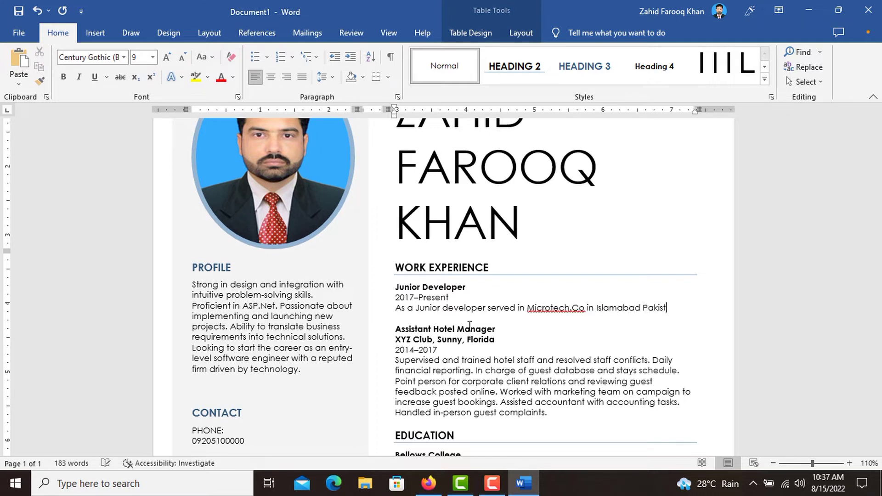
text(an. The role was )
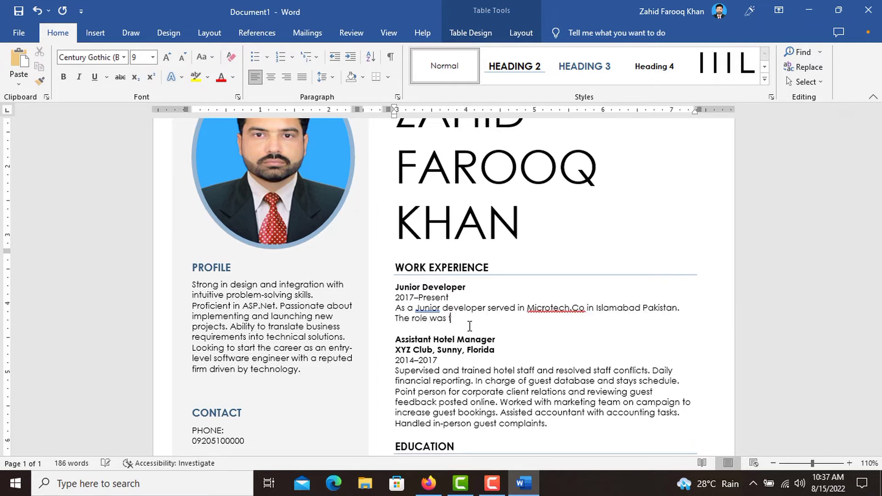
text(to translate business requirments of the users)
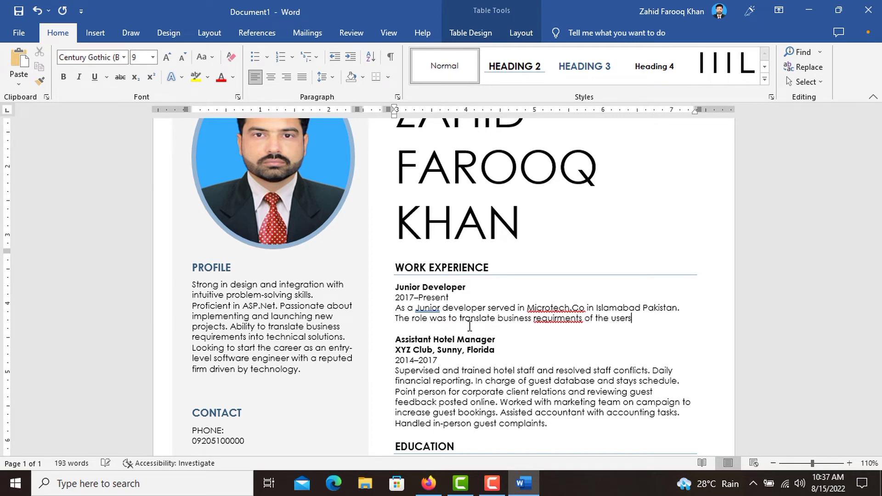
text( into problem related to software development.)
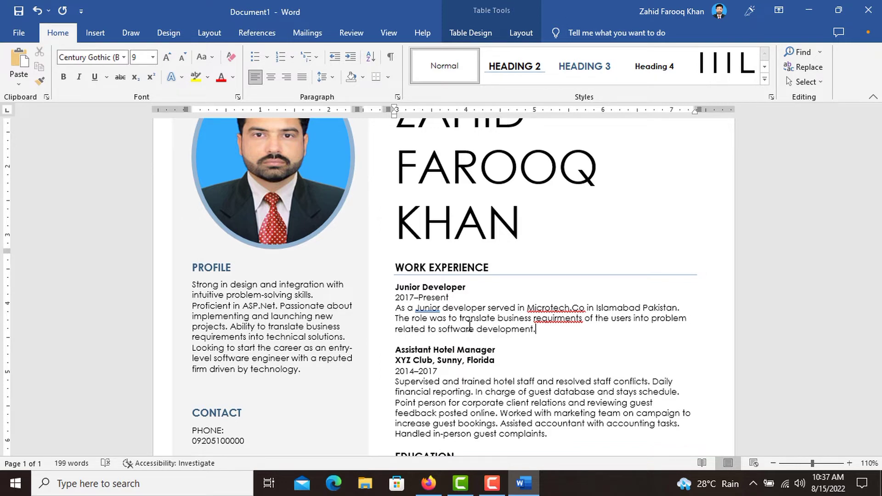
- Correct 'requirments' to 'requirements' and lowercase 'Junior' using the spelling suggestions
right_click(570, 319)
click(501, 77)
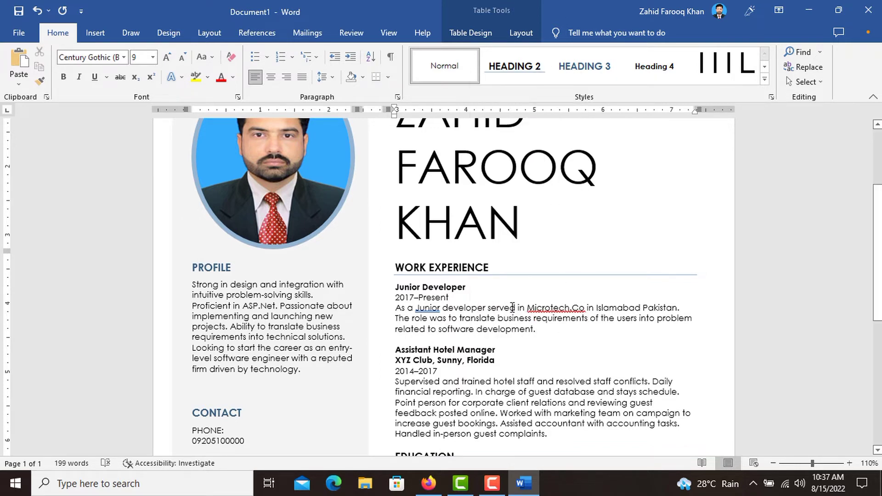
right_click(434, 307)
click(391, 113)
drag(502, 361, 431, 348)
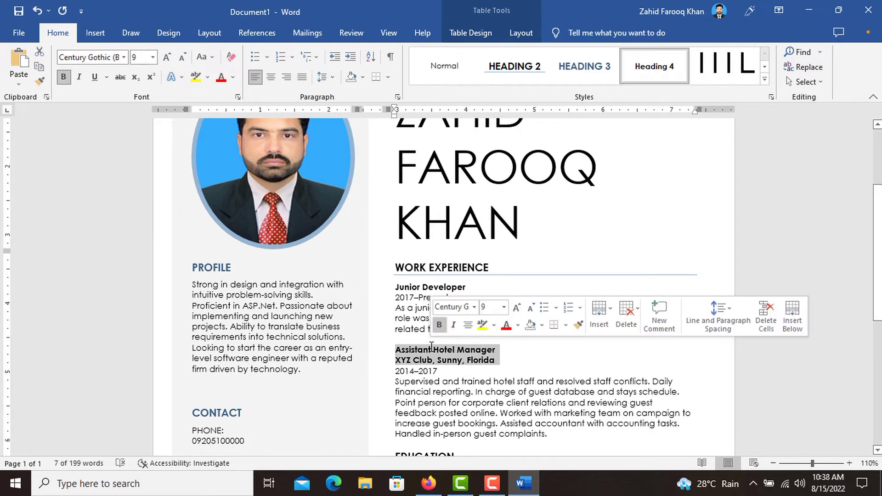
- Retitle the second job 'Senior Web Developer' in bold, dated 2017 to 2021
key(BackSpace)
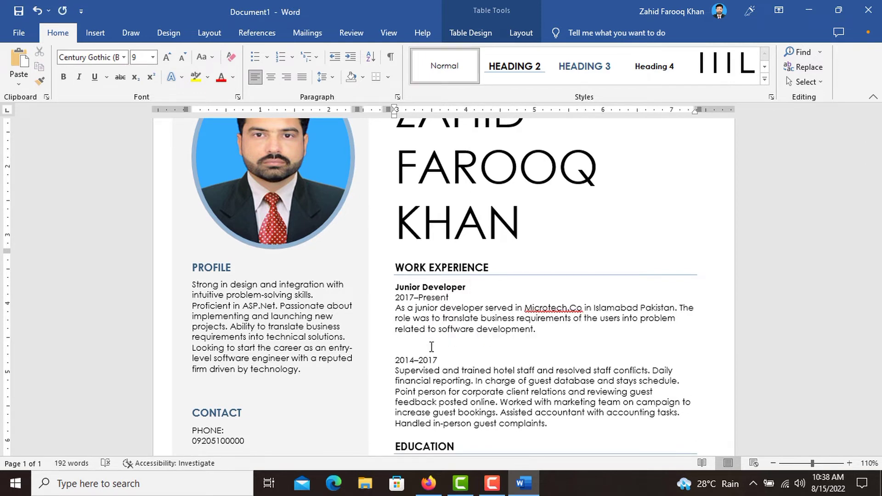
text(Senior Web Developer)
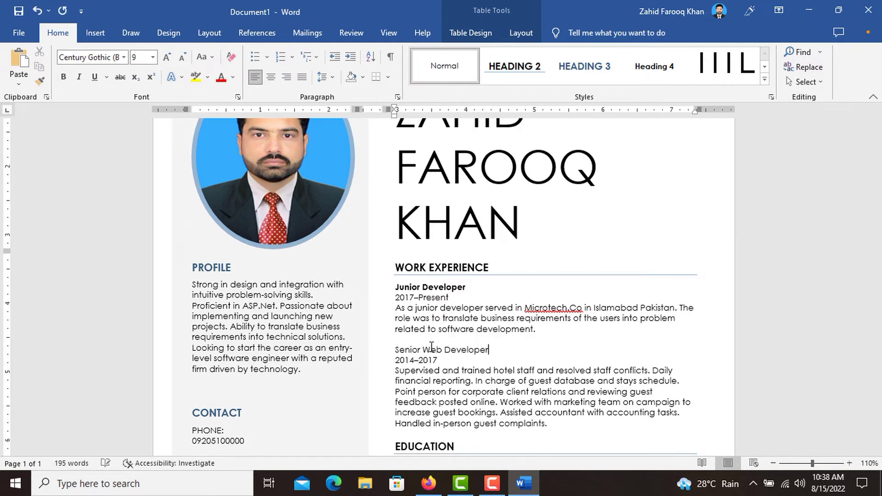
drag(495, 350, 398, 361)
key(ctrl+b)
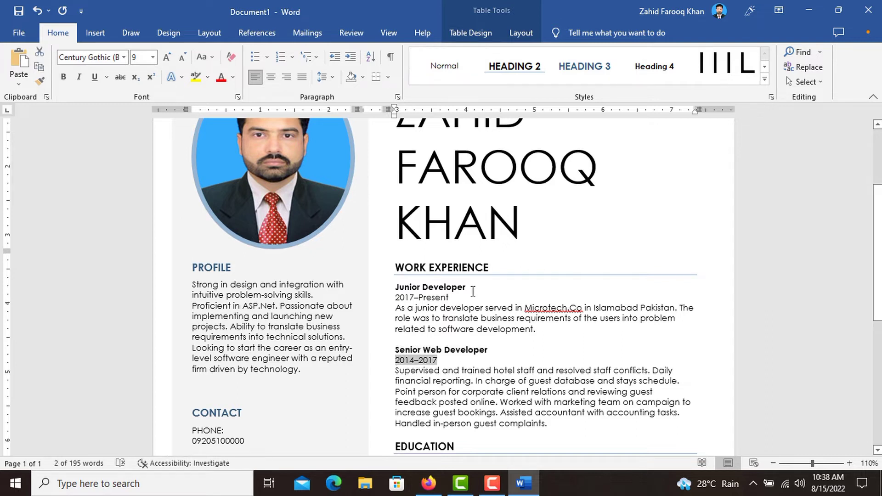
text(201)
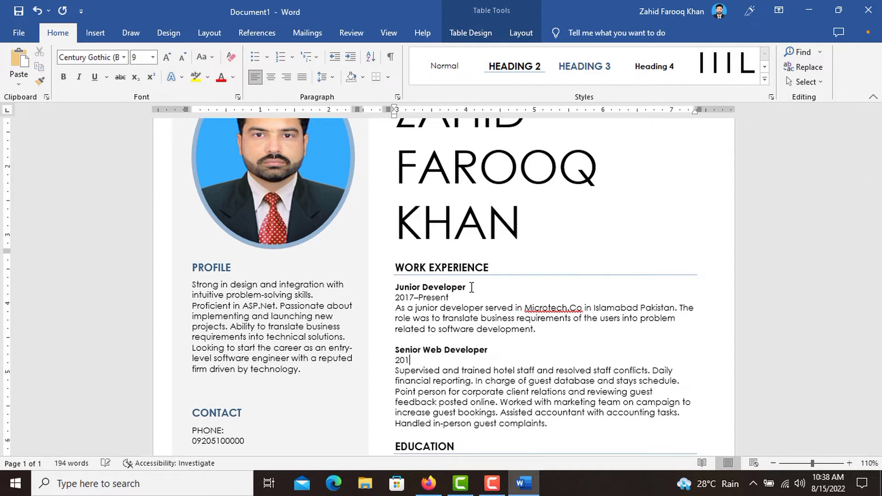
text(7 to 2022)
key(BackSpace)
text(1)
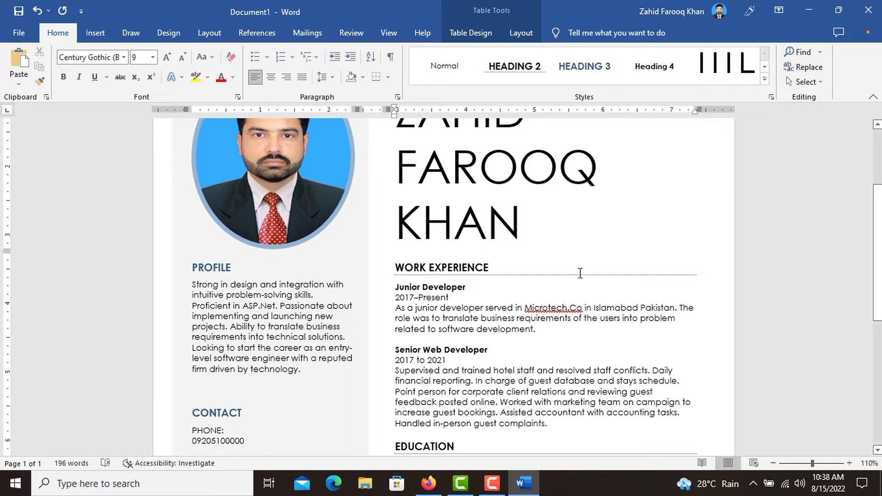
- Replace its description with constructing business websites, web applications and maintaining legacy applications
drag(547, 423, 395, 371)
text(As a sen)
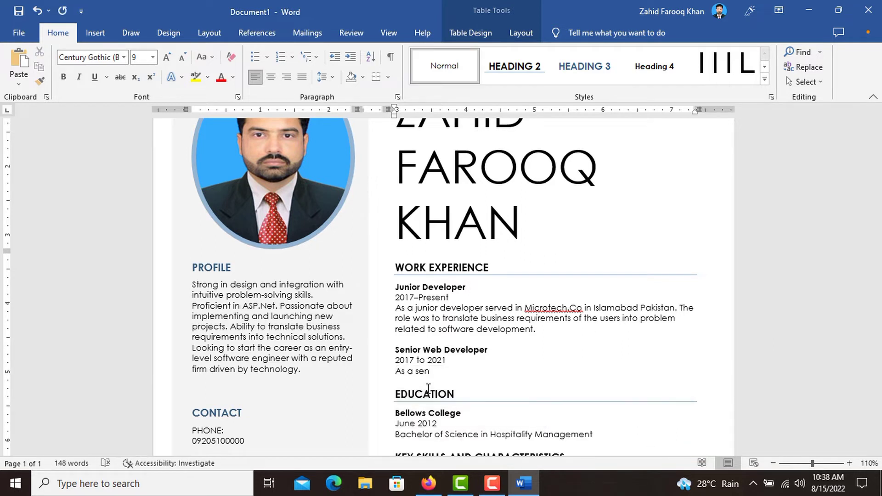
text(ior web developer played the role )
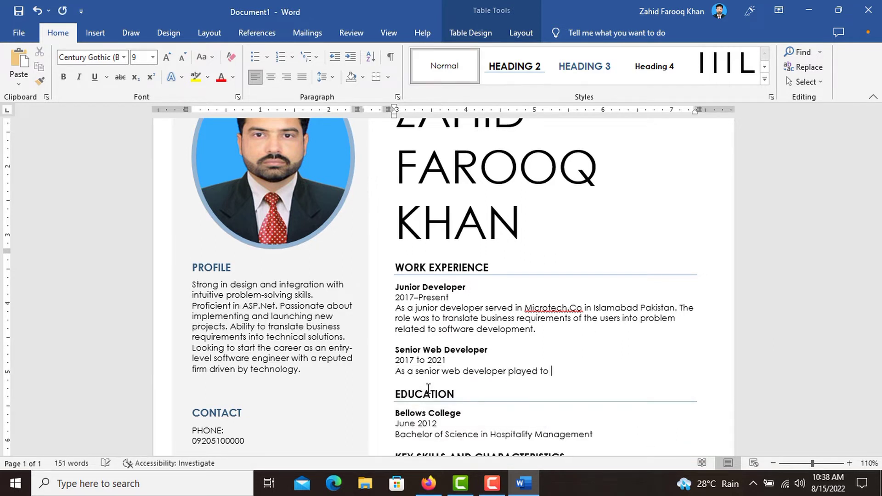
text(to fonstruct business website)
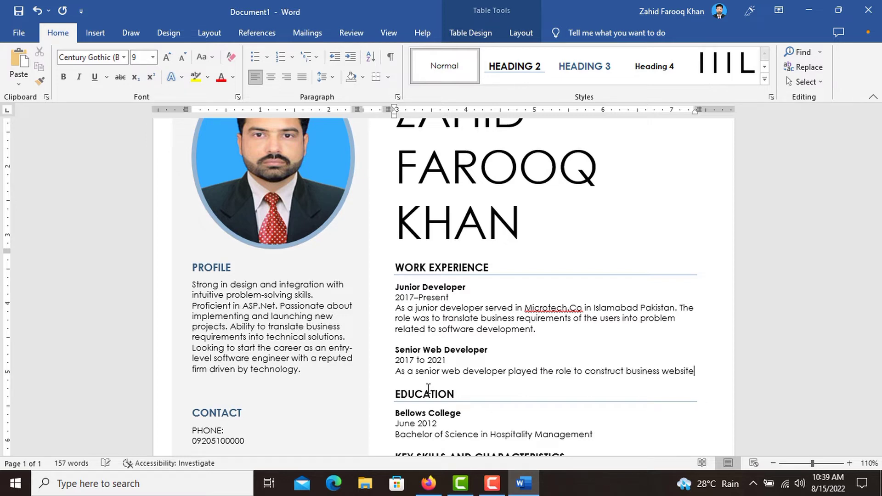
text(s and web applications ranging )
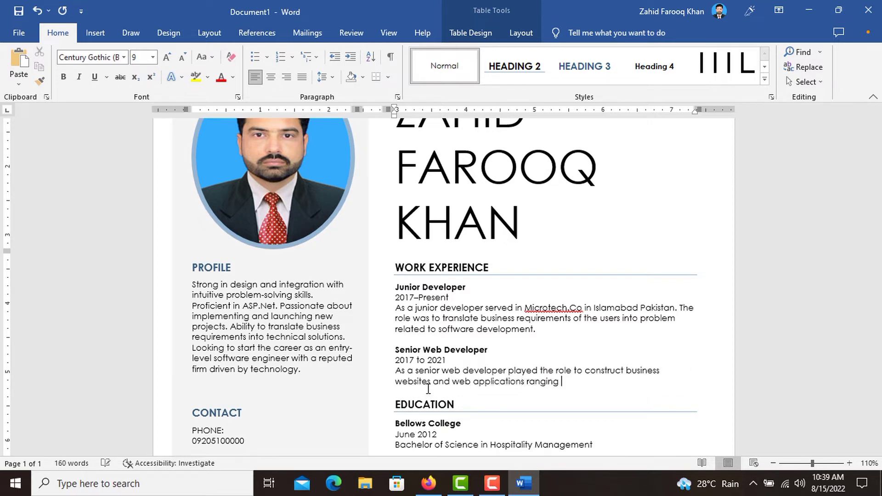
text(from school management system)
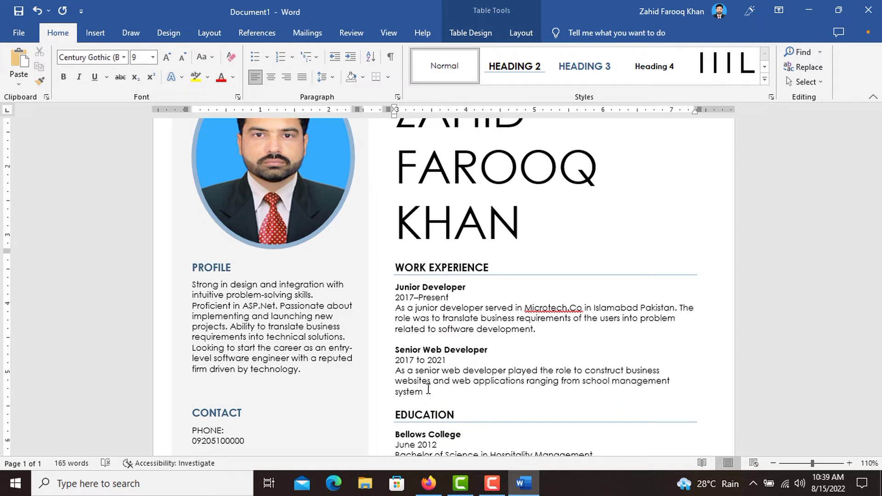
text(s, hospital management systems)
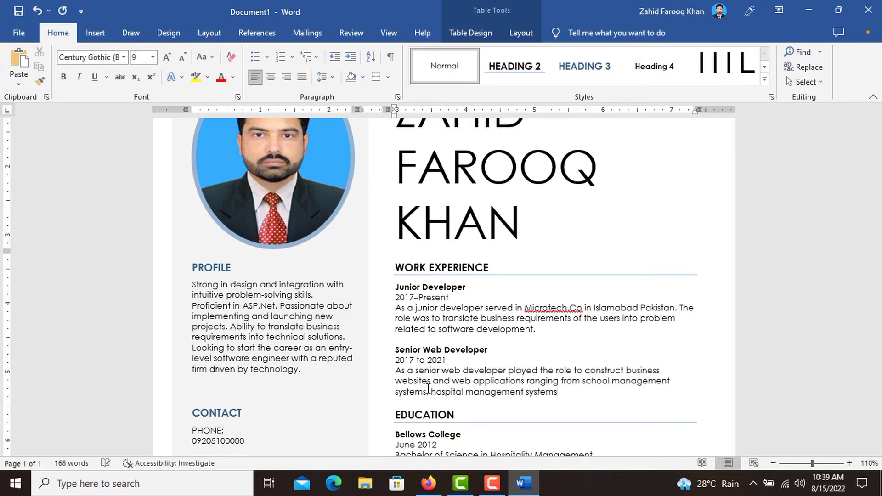
text(, and train and airline ticketing s)
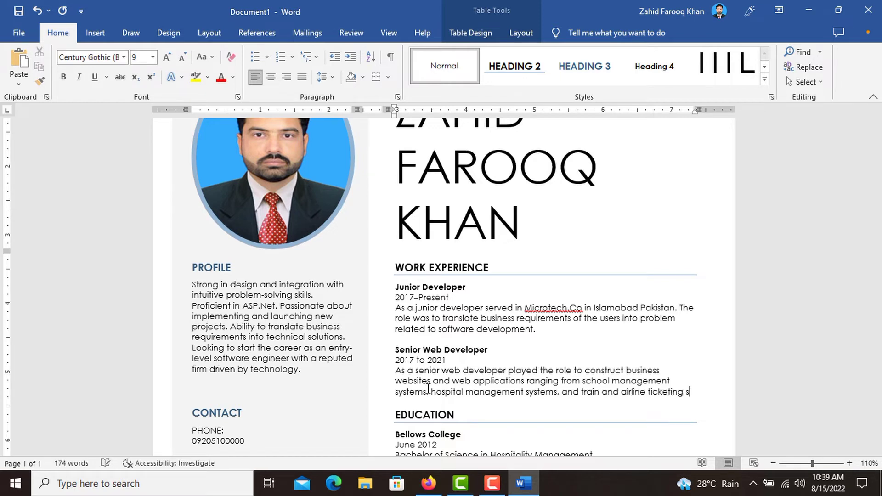
text(ystems teo large )
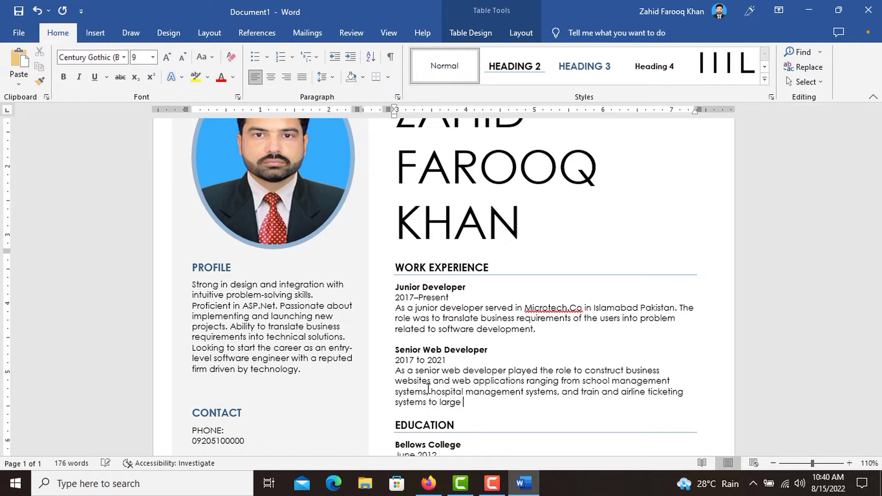
text(scale e commerce web sites. more)
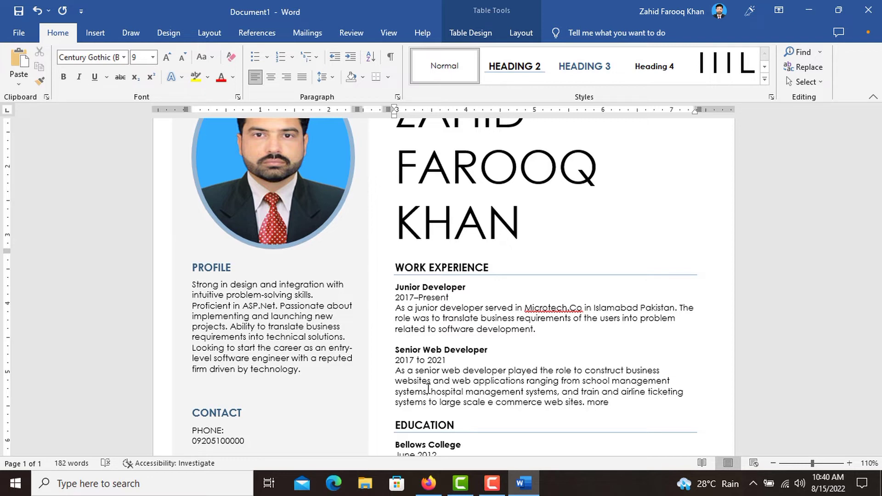
text(over, maintenance of legacy )
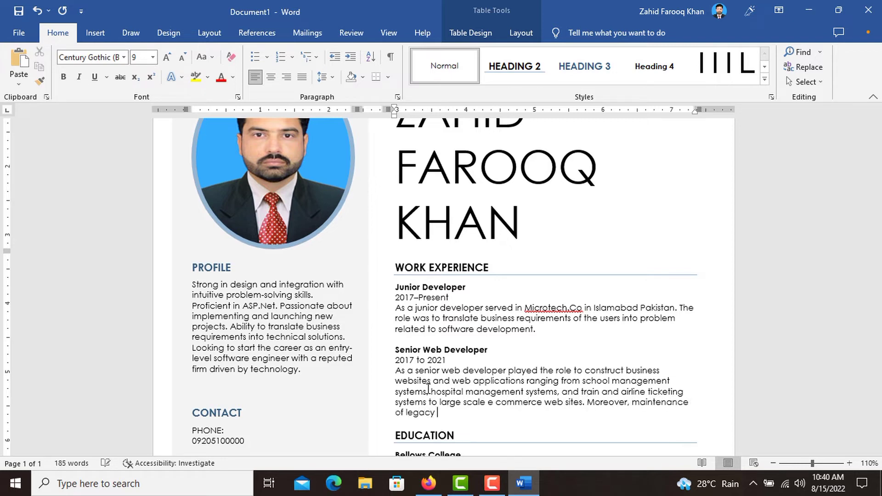
text(web applications was a)
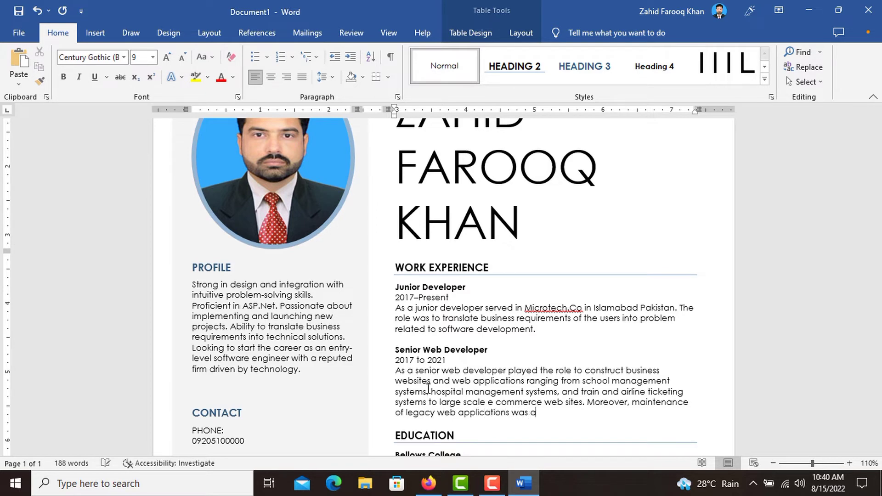
text( plus task.)
scroll(557, 368, down, 2)
- Replace the college and date with 'Comsats University, Islamabad' and 'July, 2020'
scroll(557, 367, down, 1)
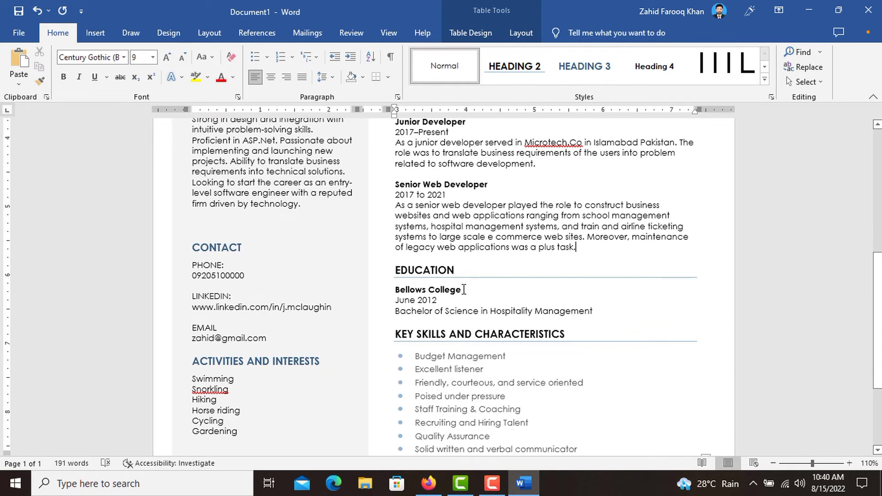
triple_click(462, 287)
text(Comsats University, )
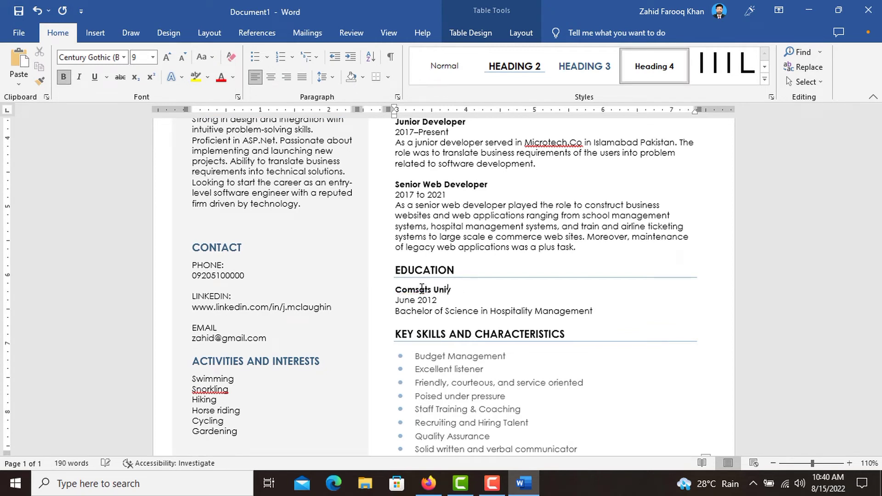
text(Islamabad)
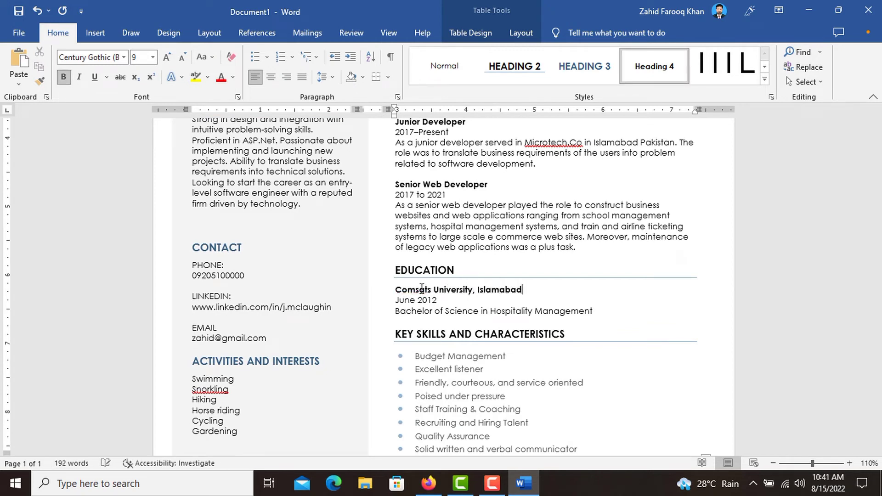
triple_click(433, 300)
text(July, 2020)
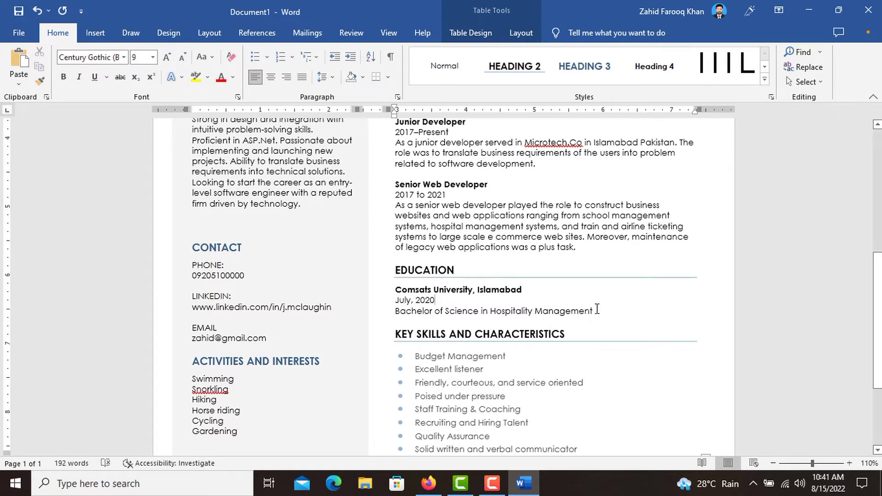
- Change the degree line to 'Masters of Science, Computer Science.'
drag(597, 309, 398, 312)
text(M)
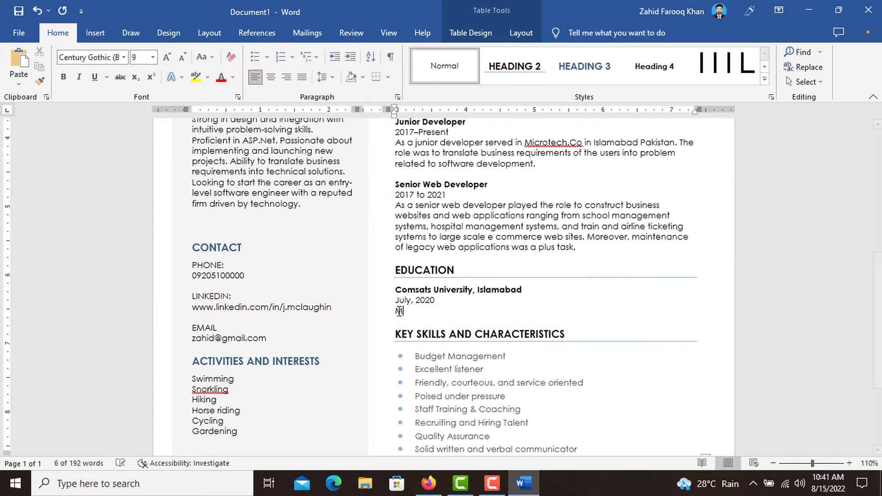
text(asters of Science, C)
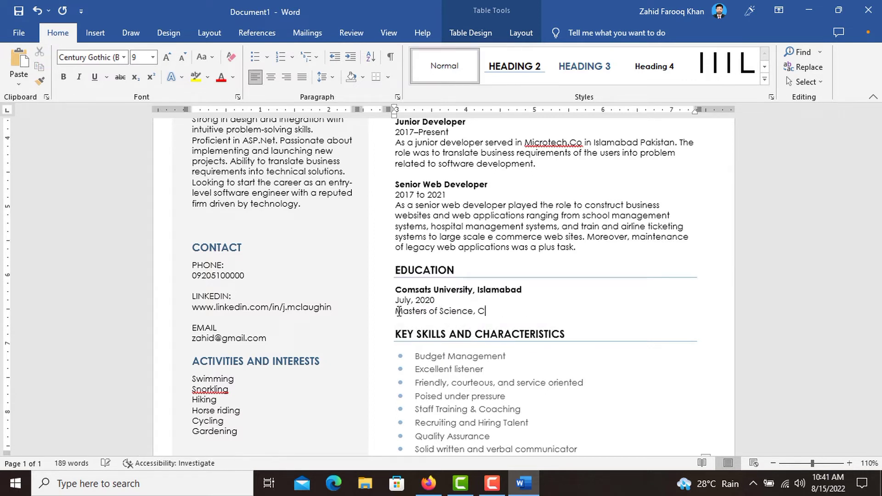
text(omputer Science.)
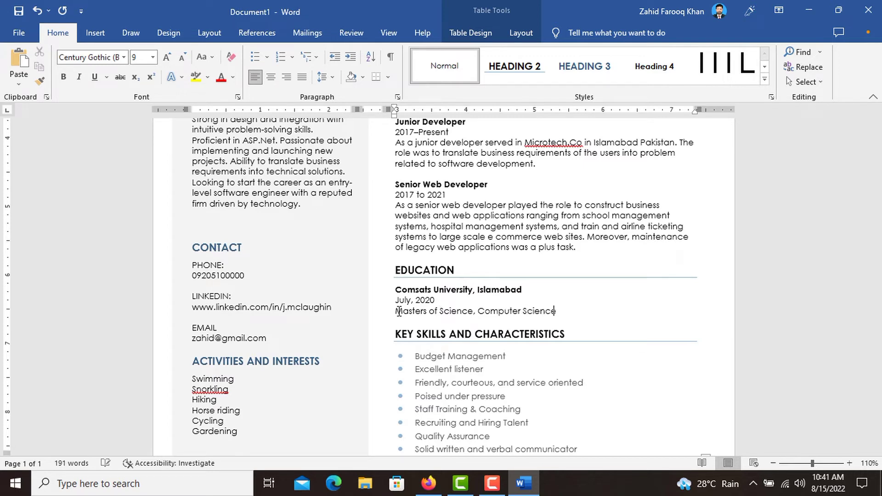
scroll(482, 324, down, 2)
- Replace the skills list with Administration, Web application development and Web site architecture planning
click(502, 327)
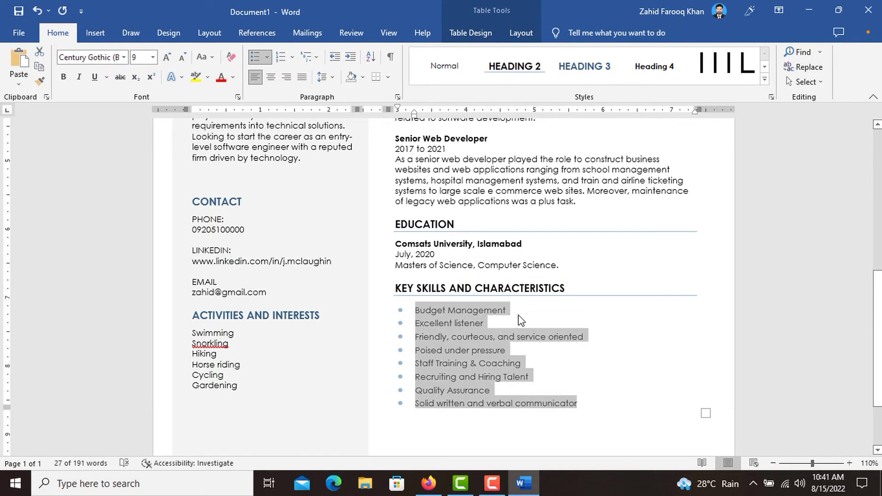
key(BackSpace)
text(Administration)
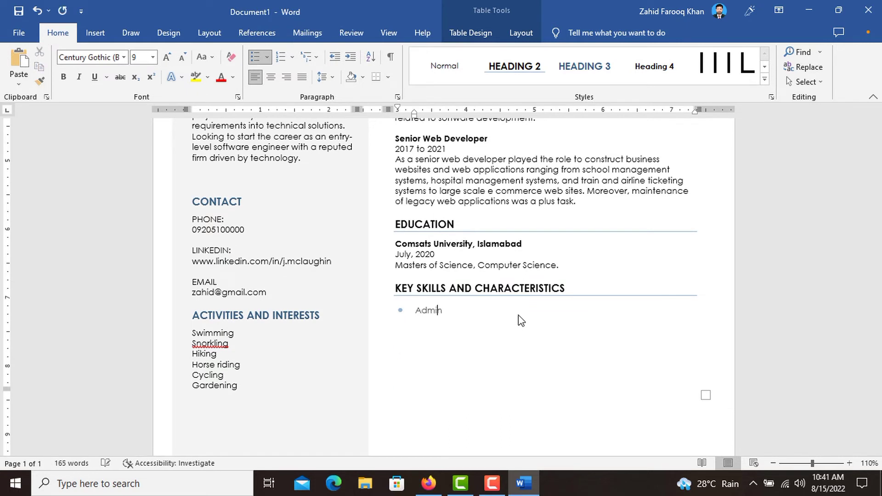
key(Return)
text(Web application development)
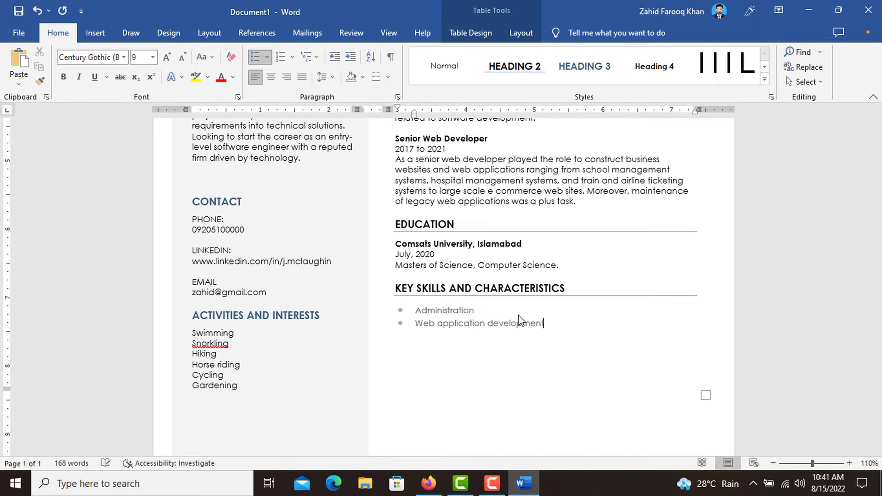
key(Return)
text(Web site archt)
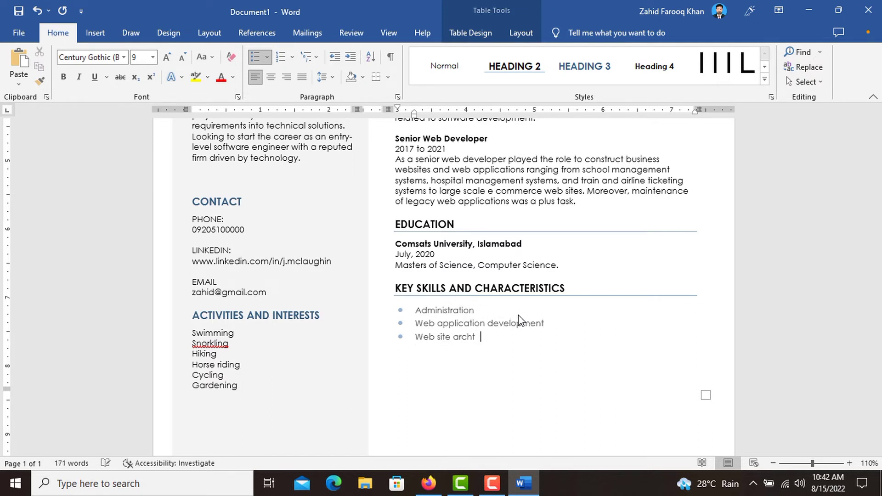
key(BackSpace)
key(BackSpace)
text(itecture planning)
- Add skills on modern frameworks, core web and database components, E commerce sites, Online management portals
key(Return)
text(Translating)
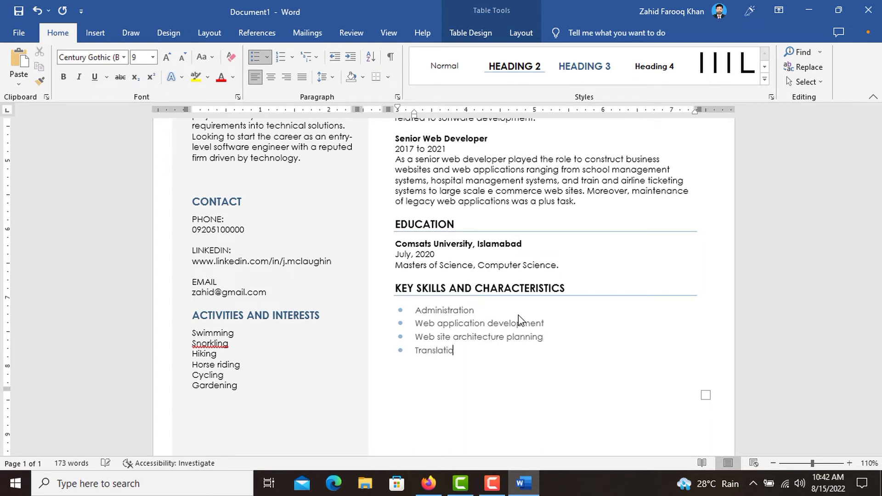
text( leg)
text(eb syste)
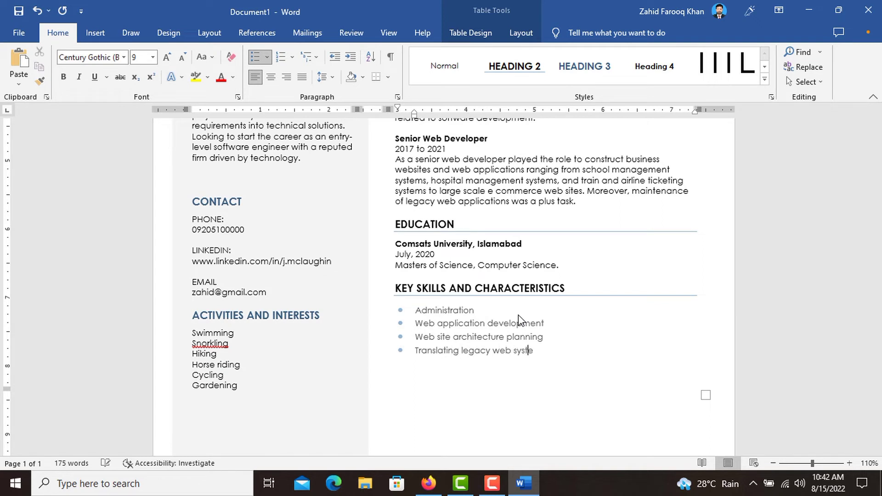
text(ms into latest frmae)
key(BackSpace)
key(BackSpace)
key(BackSpace)
key(BackSpace)
text(rameworks. )
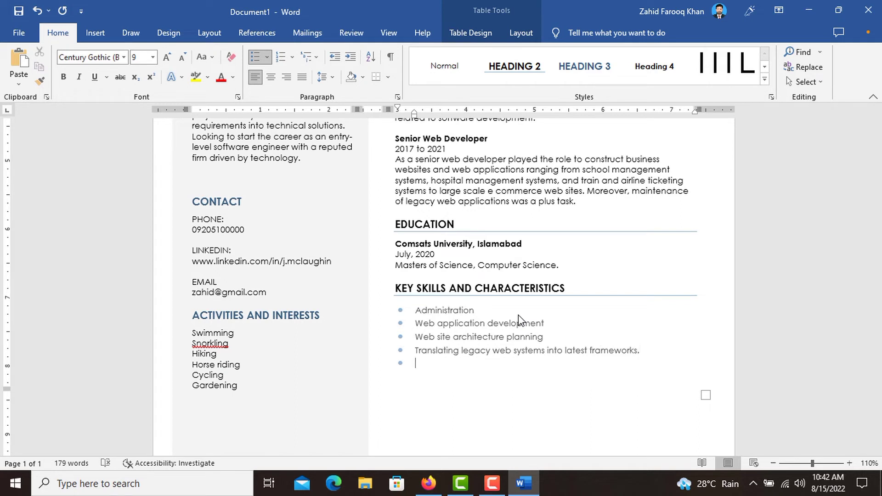
text(Developing core comp)
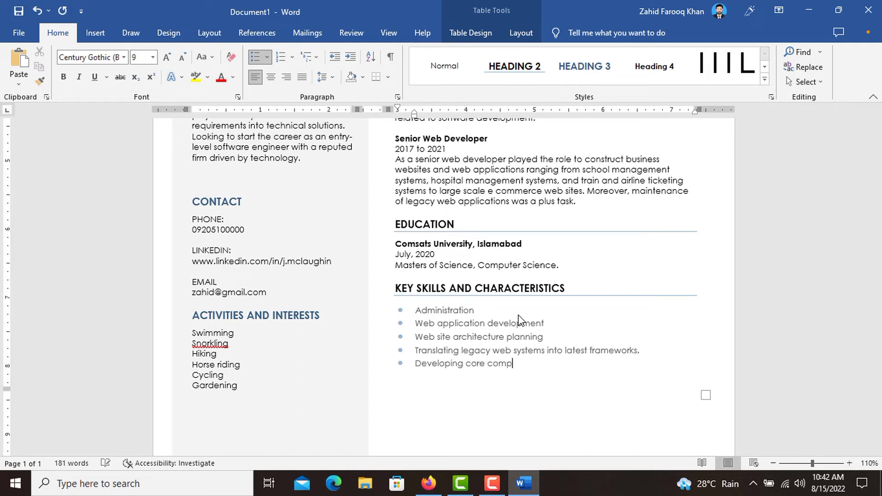
text(onents related to web and )
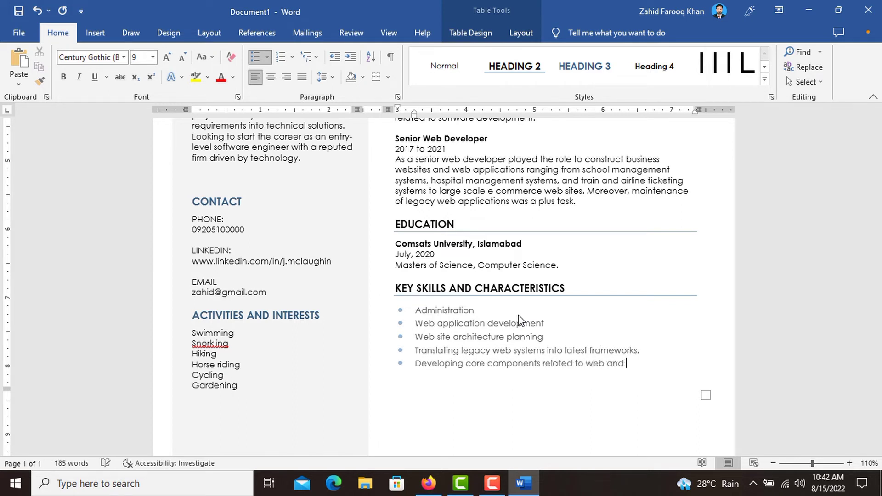
text(databases Implementation of web application)
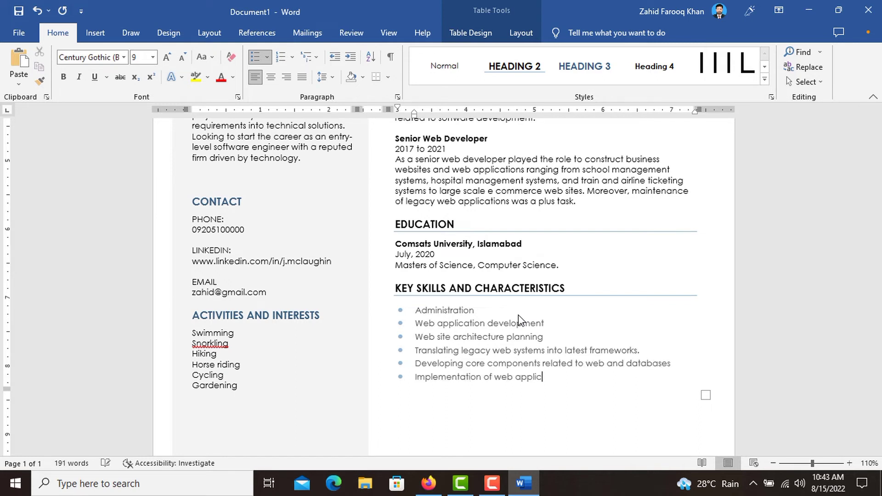
key(Return)
text(E commerce sites)
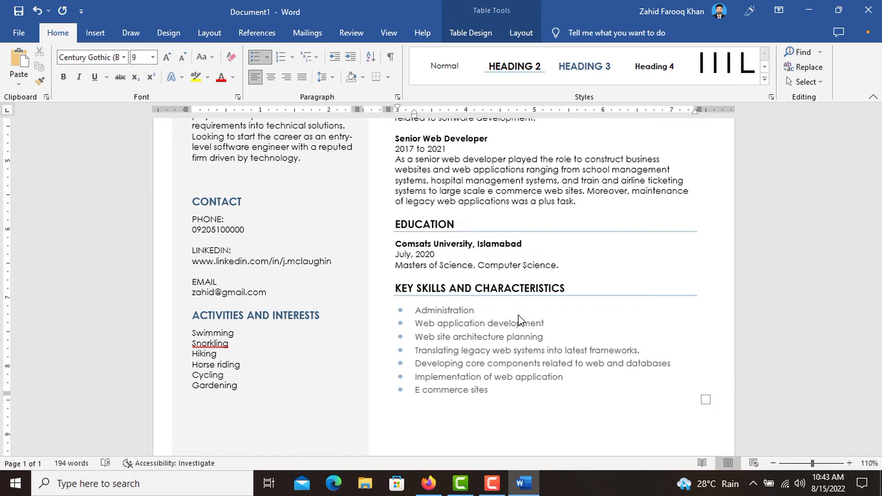
key(Return)
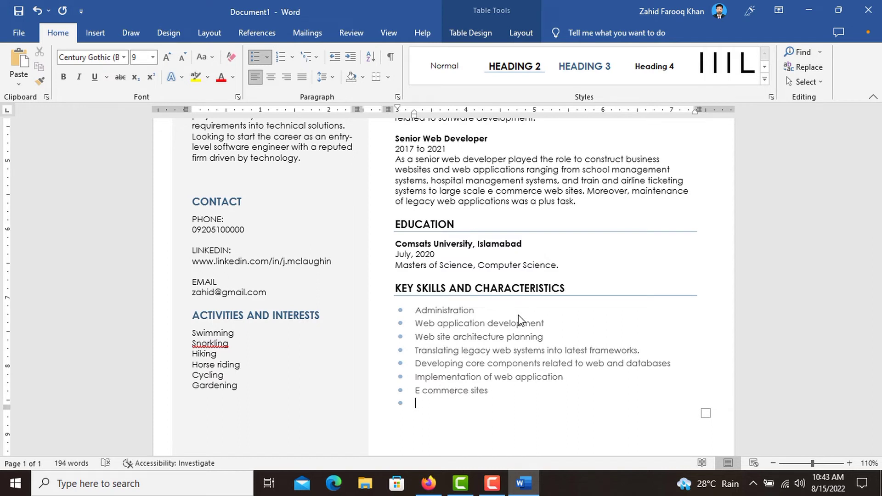
text(Online managem)
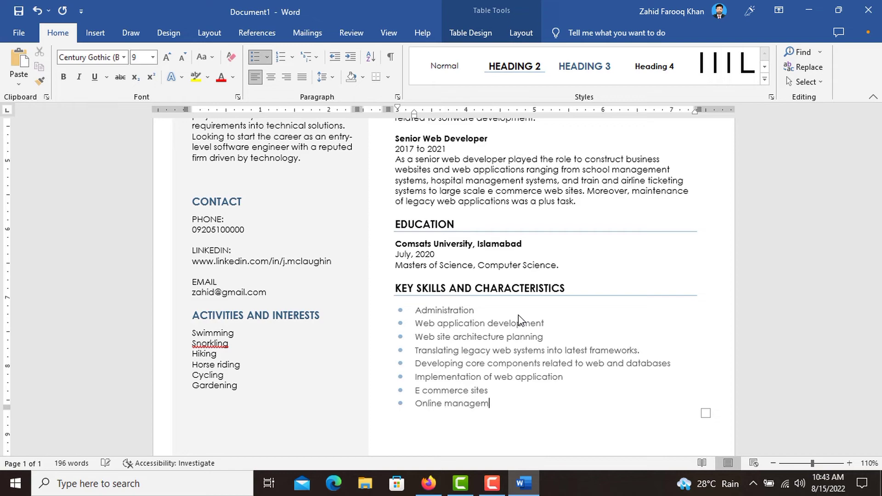
text(ent portals)
scroll(518, 315, down, 1)
scroll(518, 315, up, 3)
ctrl+scroll(518, 315, down, 3)
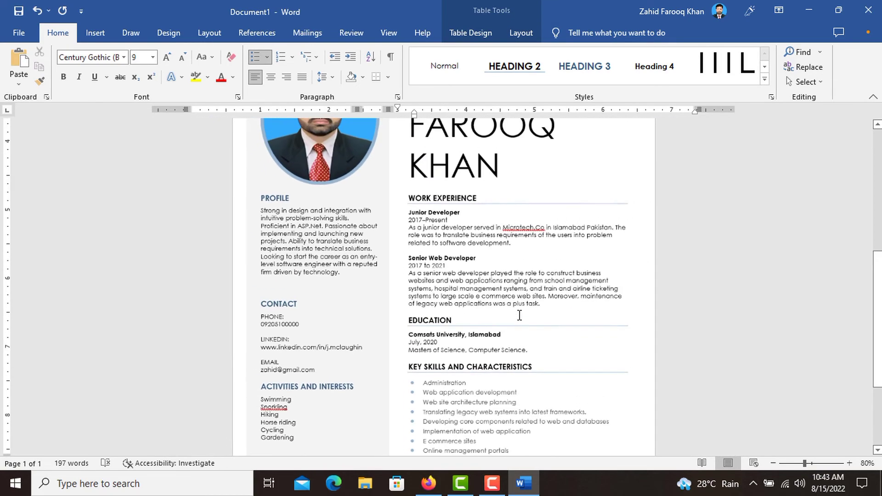
ctrl+scroll(519, 315, down, 3)
ctrl+scroll(519, 316, up, 2)
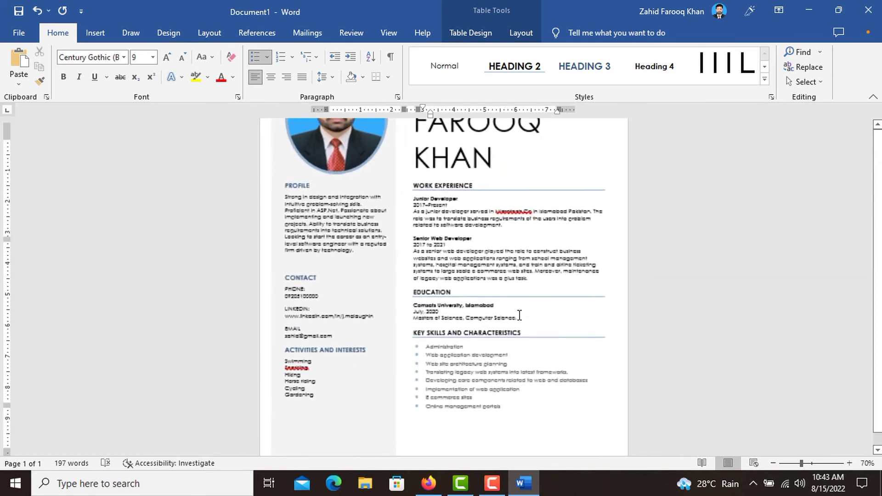
scroll(519, 315, up, 2)
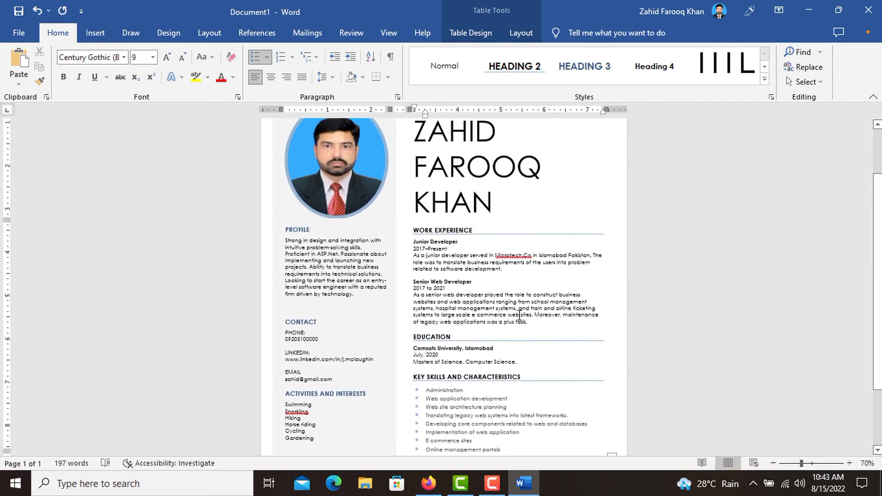
scroll(520, 315, up, 2)
scroll(519, 315, down, 4)
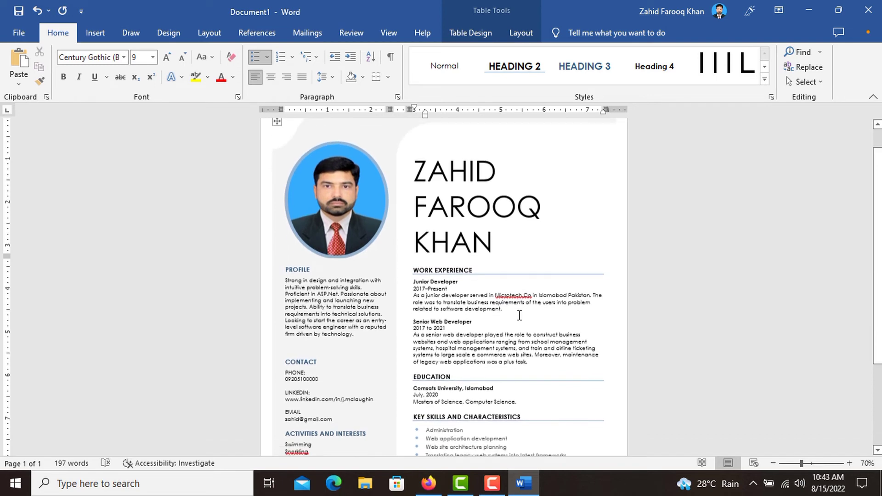
scroll(519, 315, down, 2)
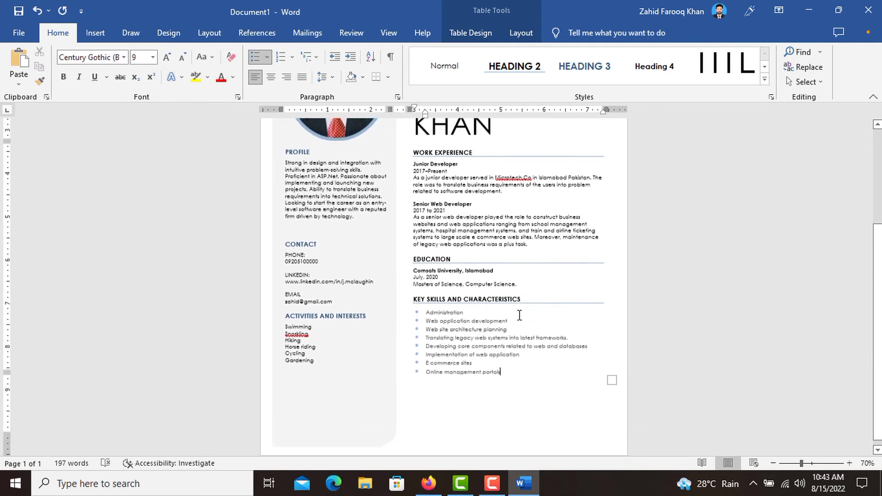
scroll(519, 315, up, 5)
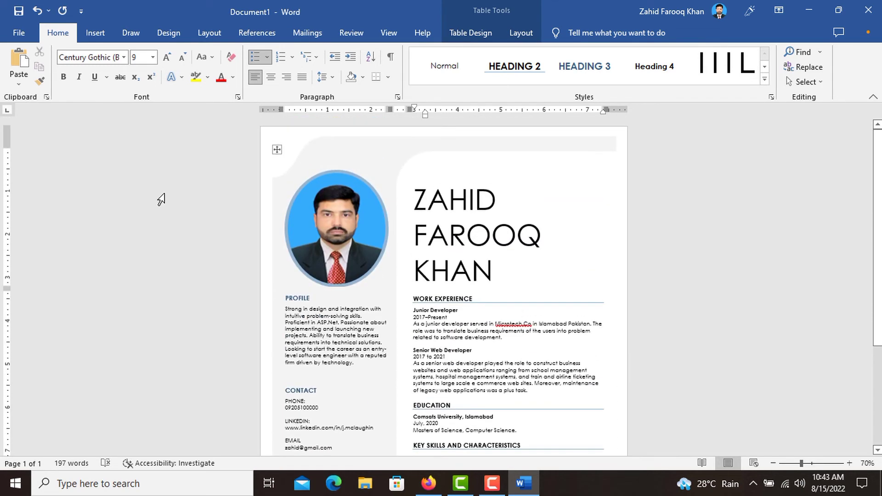
- Print only the current page to Microsoft Print to PDF from File > Print
click(28, 35)
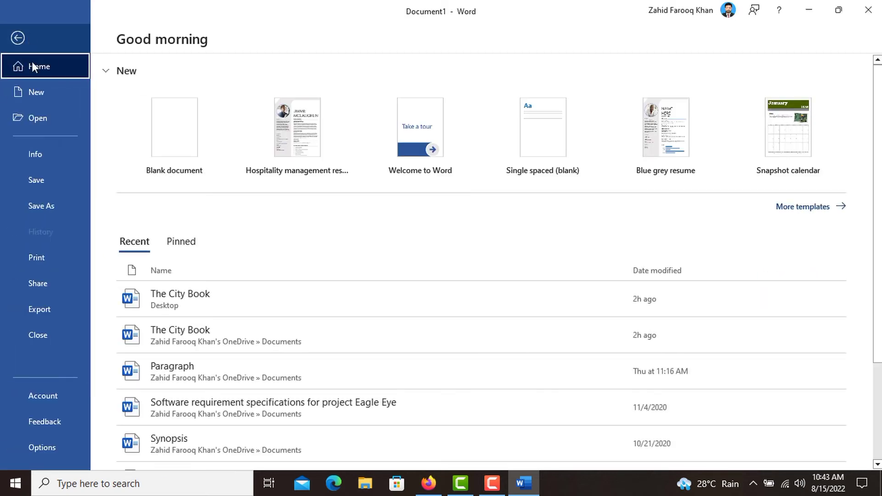
click(46, 263)
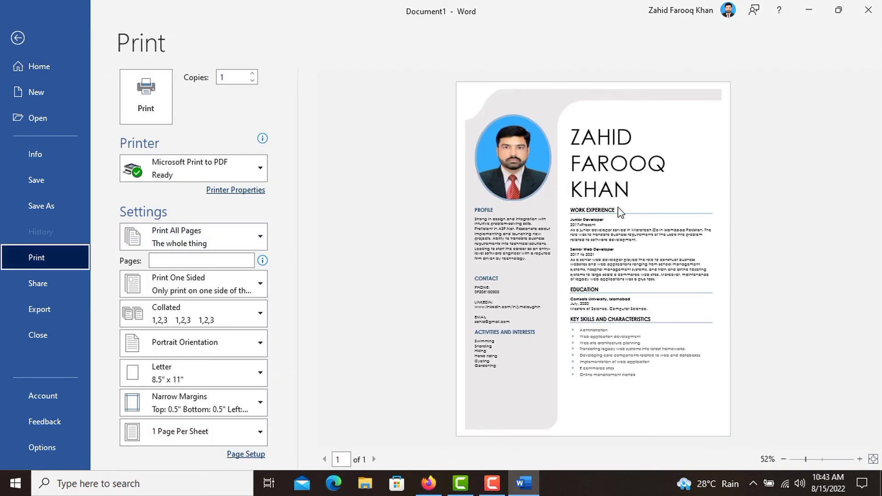
click(260, 241)
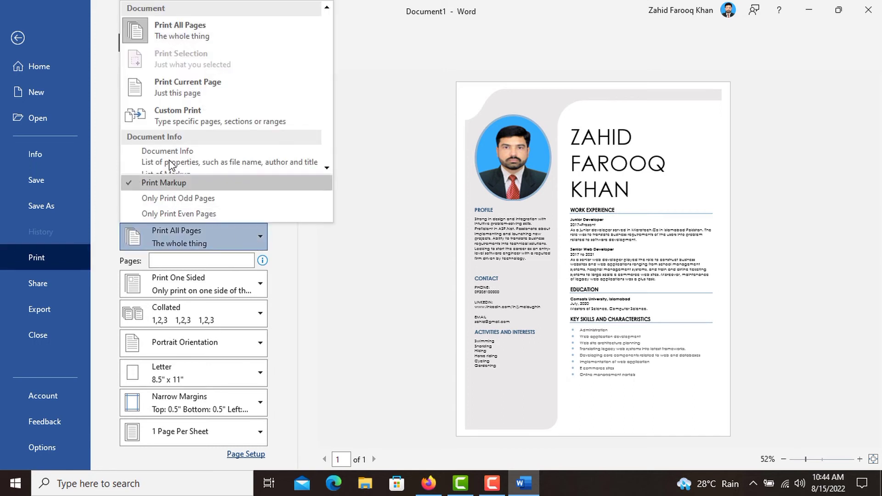
click(209, 88)
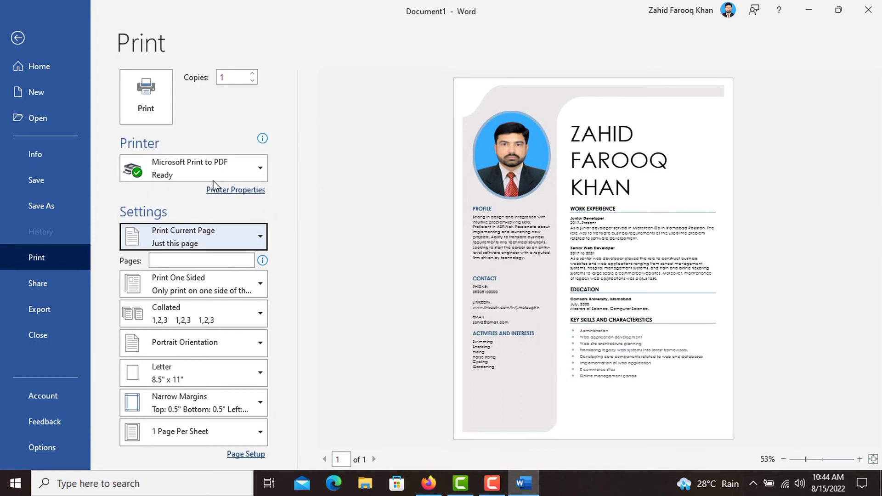
click(267, 167)
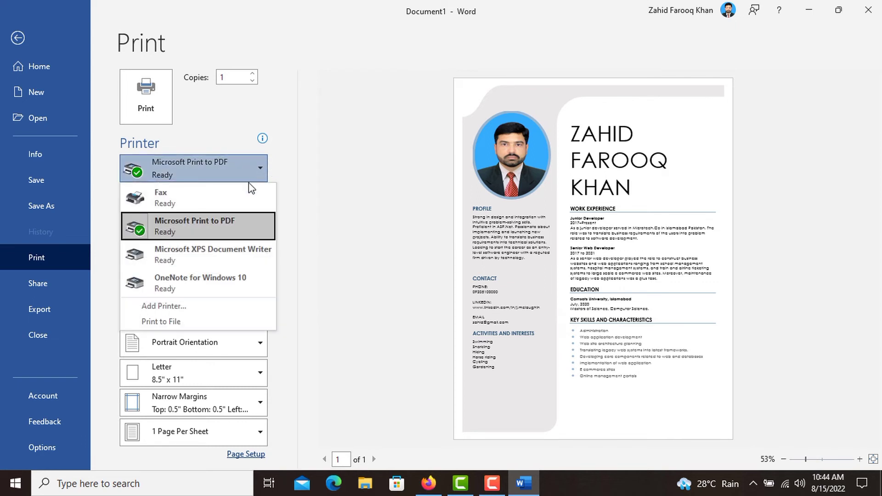
click(179, 230)
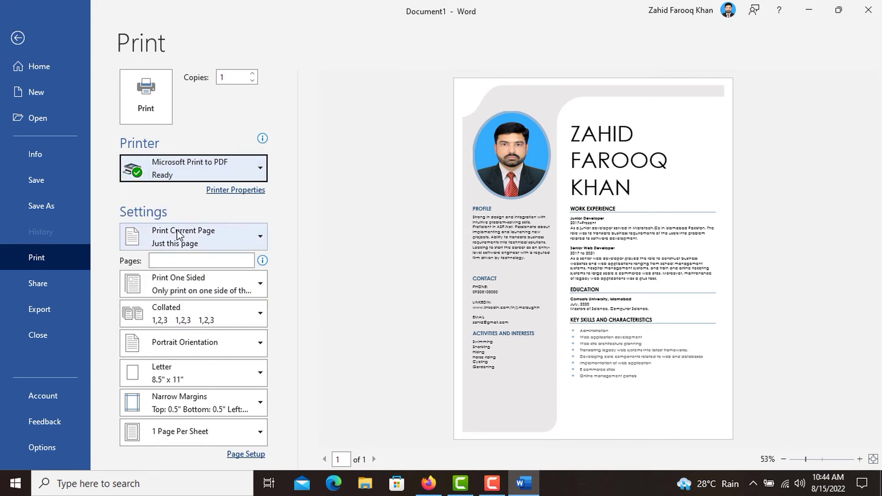
click(152, 111)
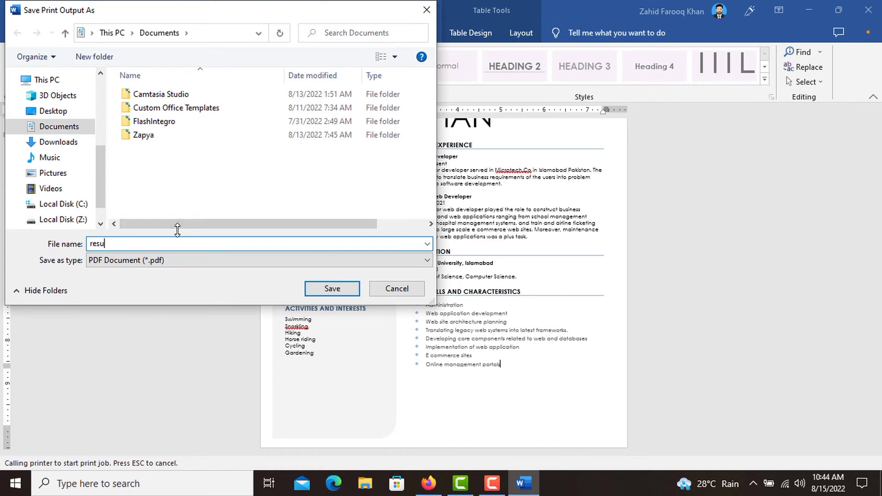
- Finish the file name as 'resume' and save the PDF
text(me)
key(Return)
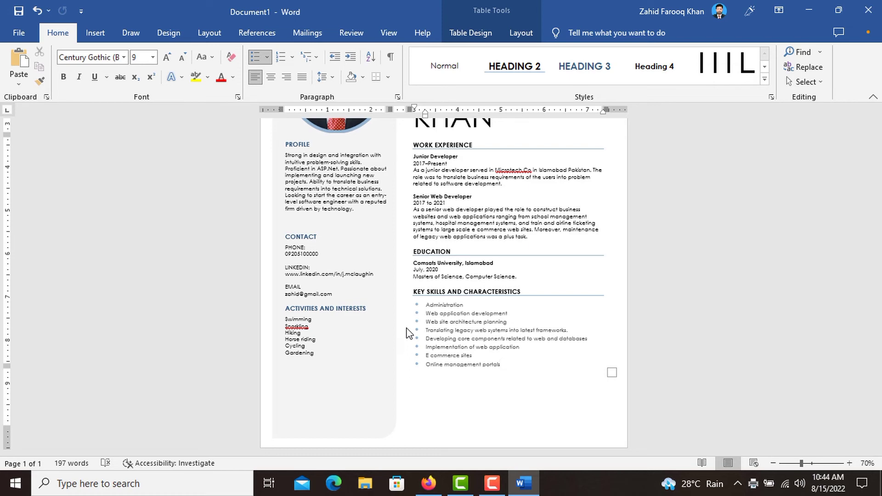
- Minimize Word, close Firefox, and open resume.pdf from the user's Documents folder
click(808, 8)
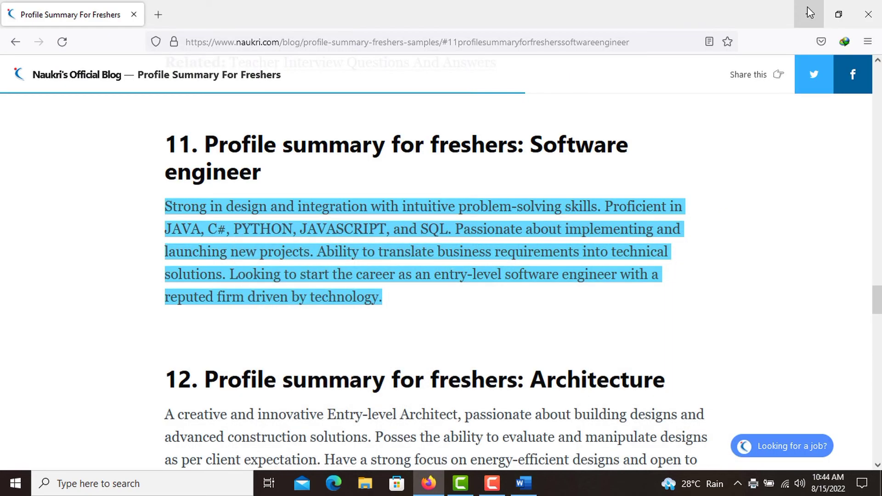
click(869, 14)
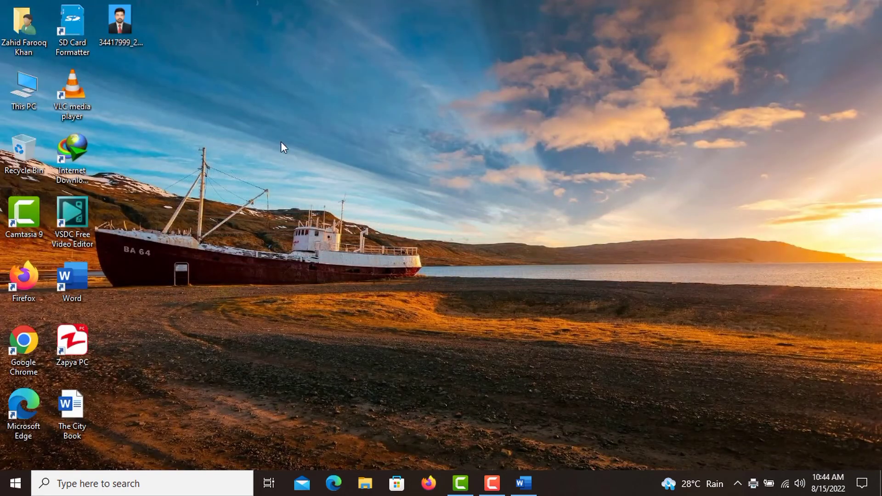
double_click(23, 49)
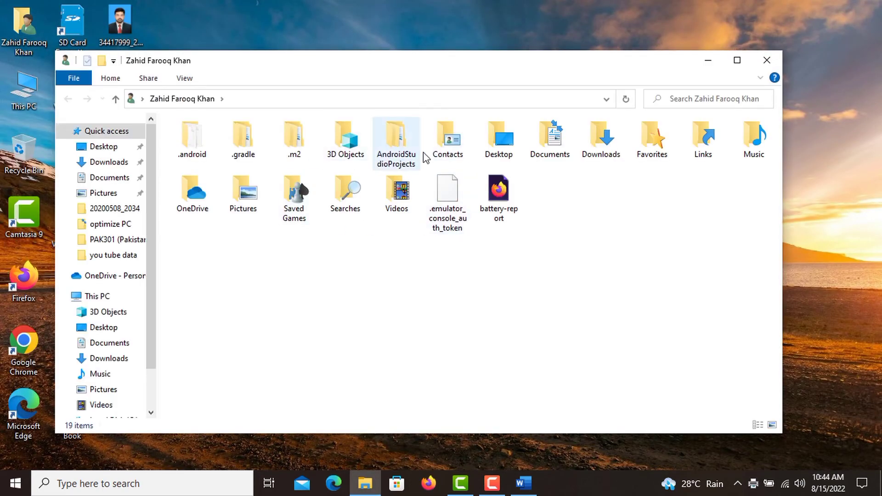
double_click(553, 140)
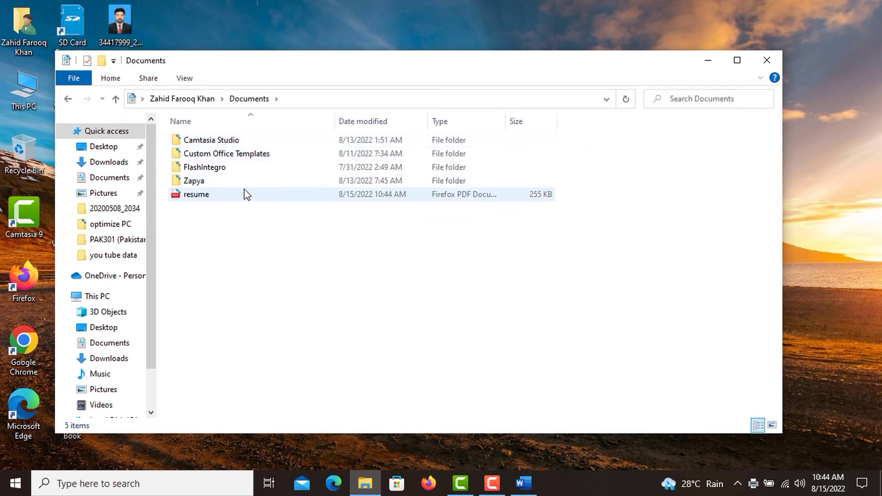
double_click(211, 194)
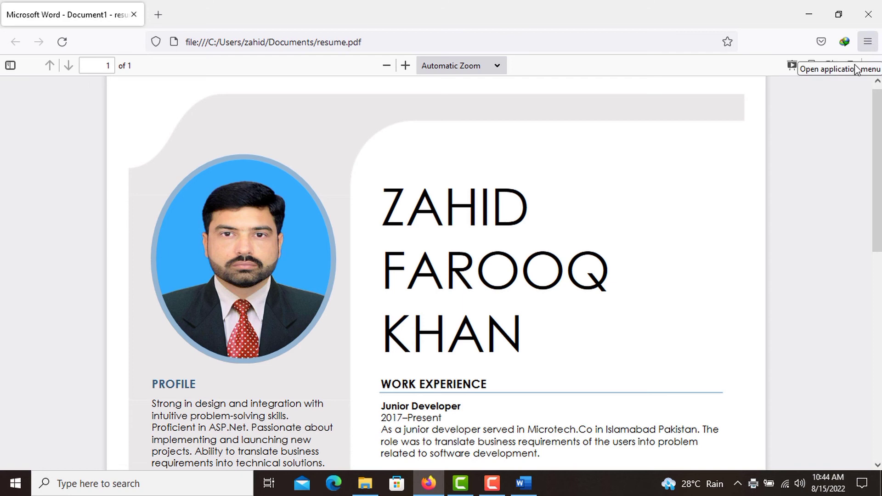
- Switch Firefox's view of resume.pdf to Presentation Mode
click(793, 66)
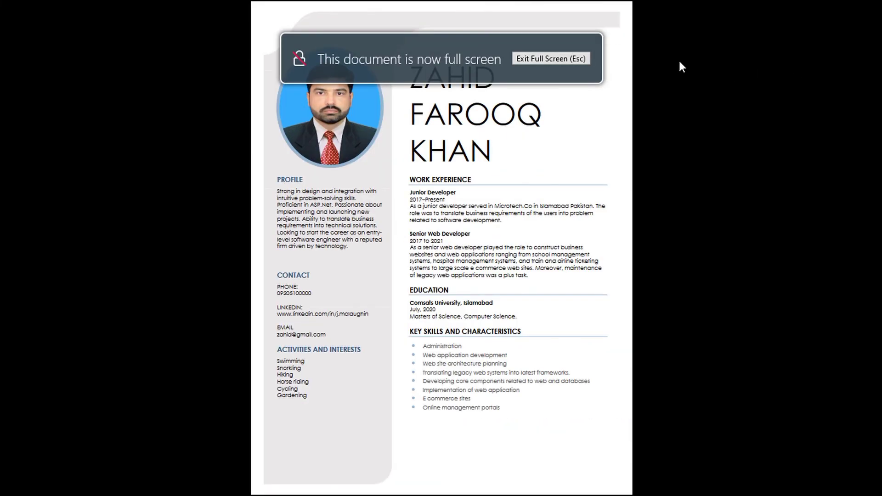